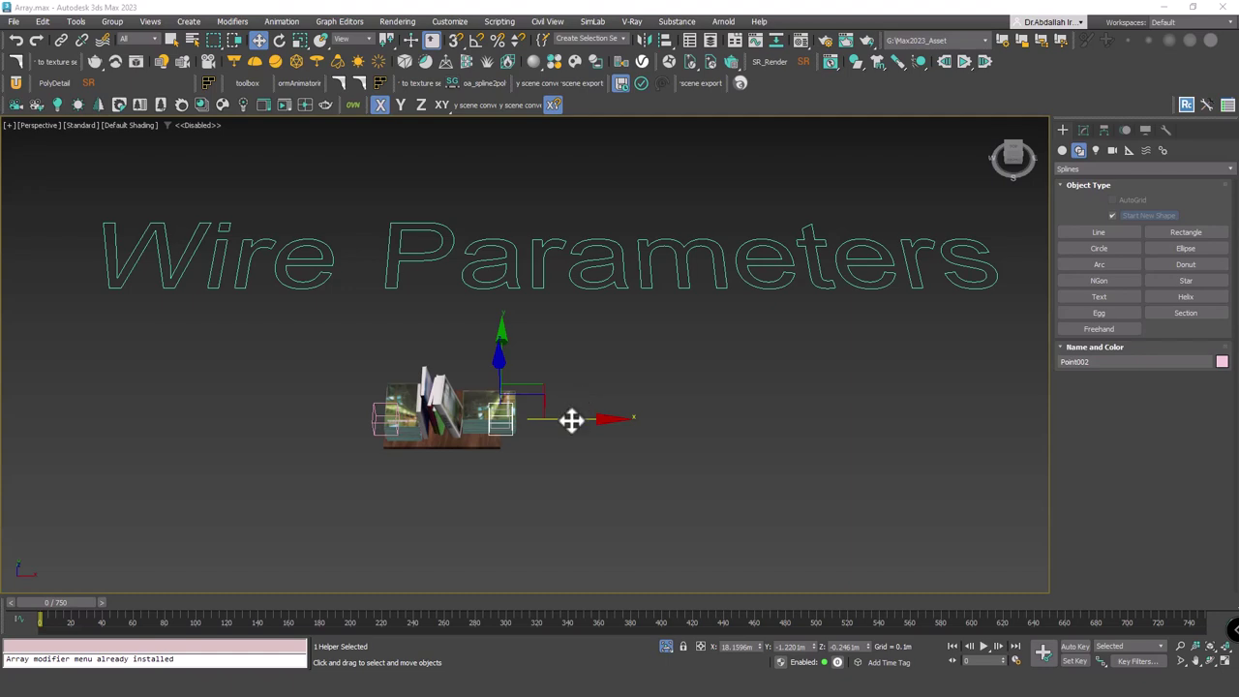
Drag Point002 along X to lengthen the shelf with more repeated books, then orbit to view from above
mouse_move(574, 418)
mouse_down()
mouse_move(866, 423)
mouse_move(779, 412)
mouse_up()
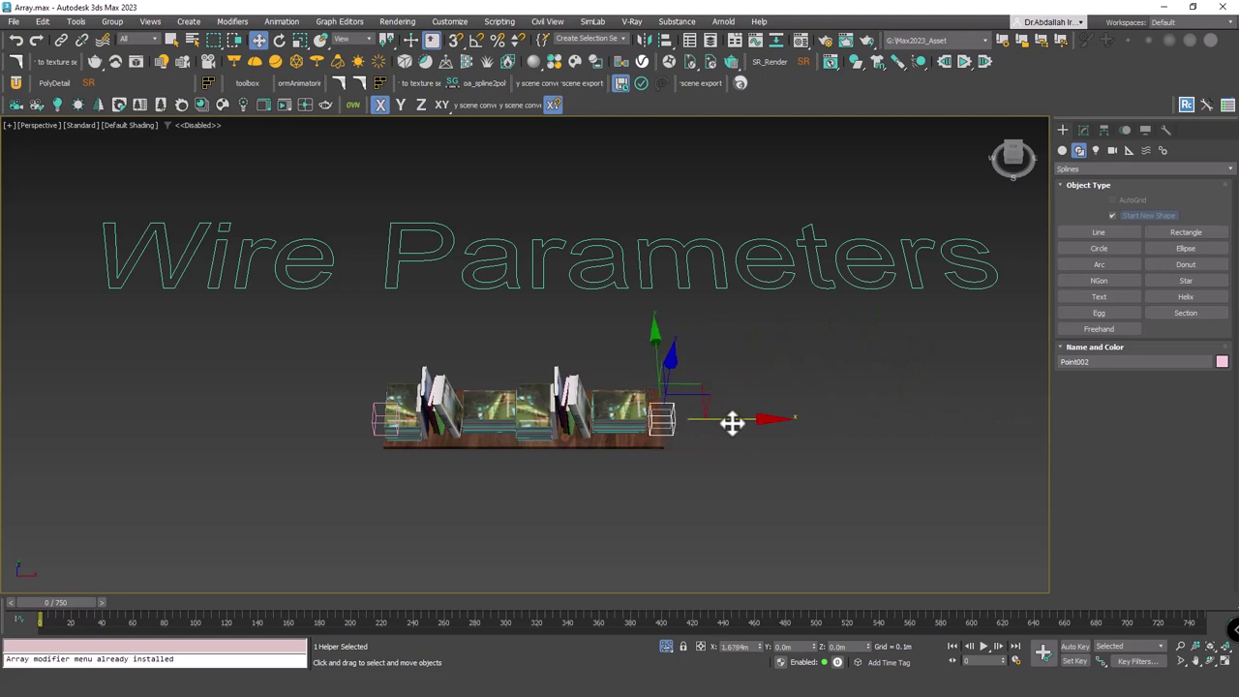
mouse_move(777, 411)
alt+middle_down()
mouse_move(666, 412)
mouse_move(656, 345)
alt+middle_up()
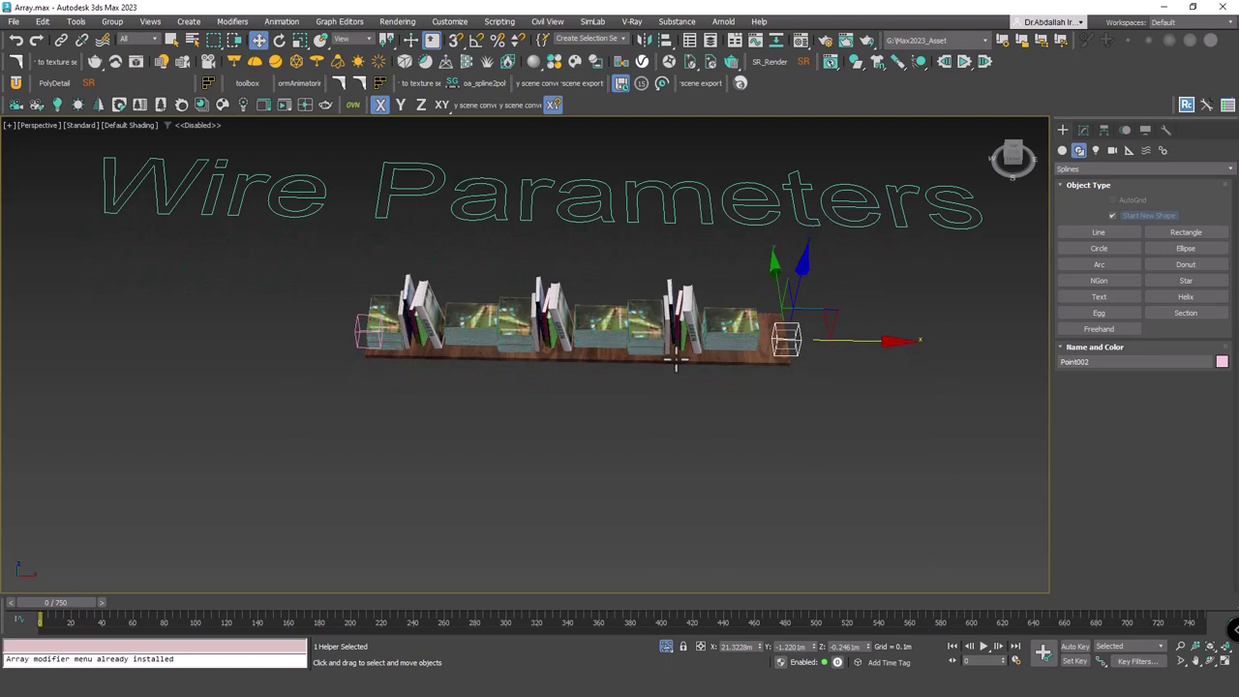
Draw a two-point straight line spline, Line002, running beneath the stretched shelf
click(1099, 232)
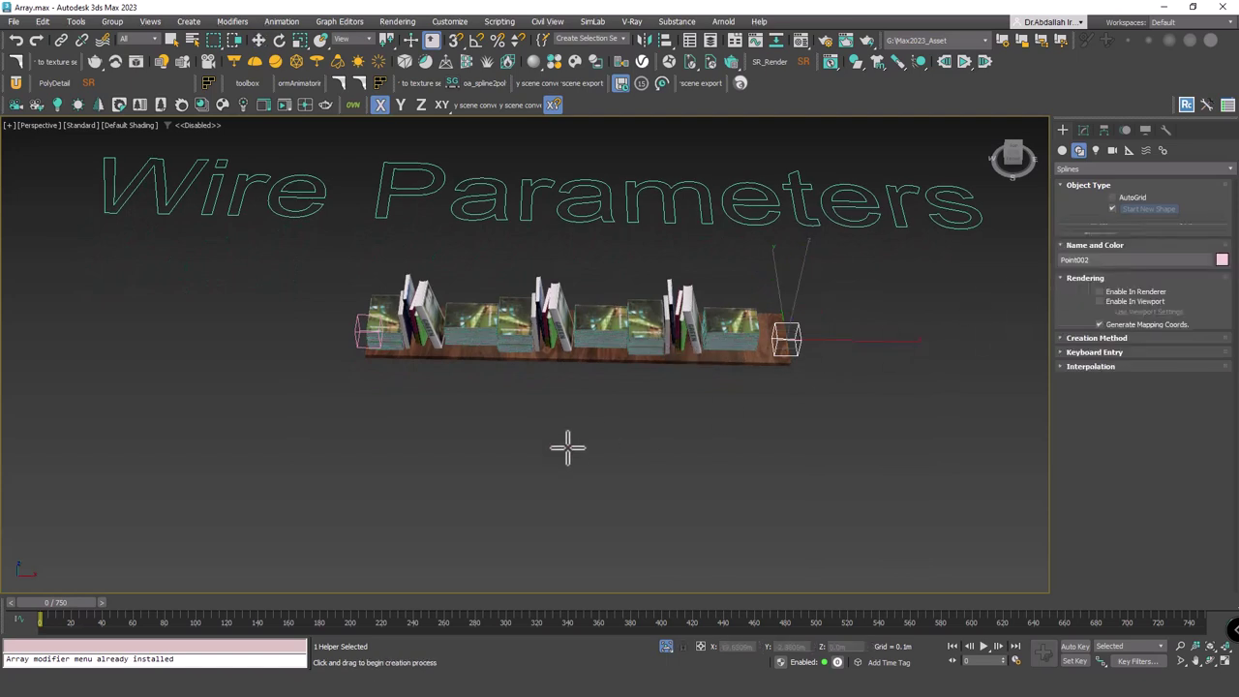
click(329, 475)
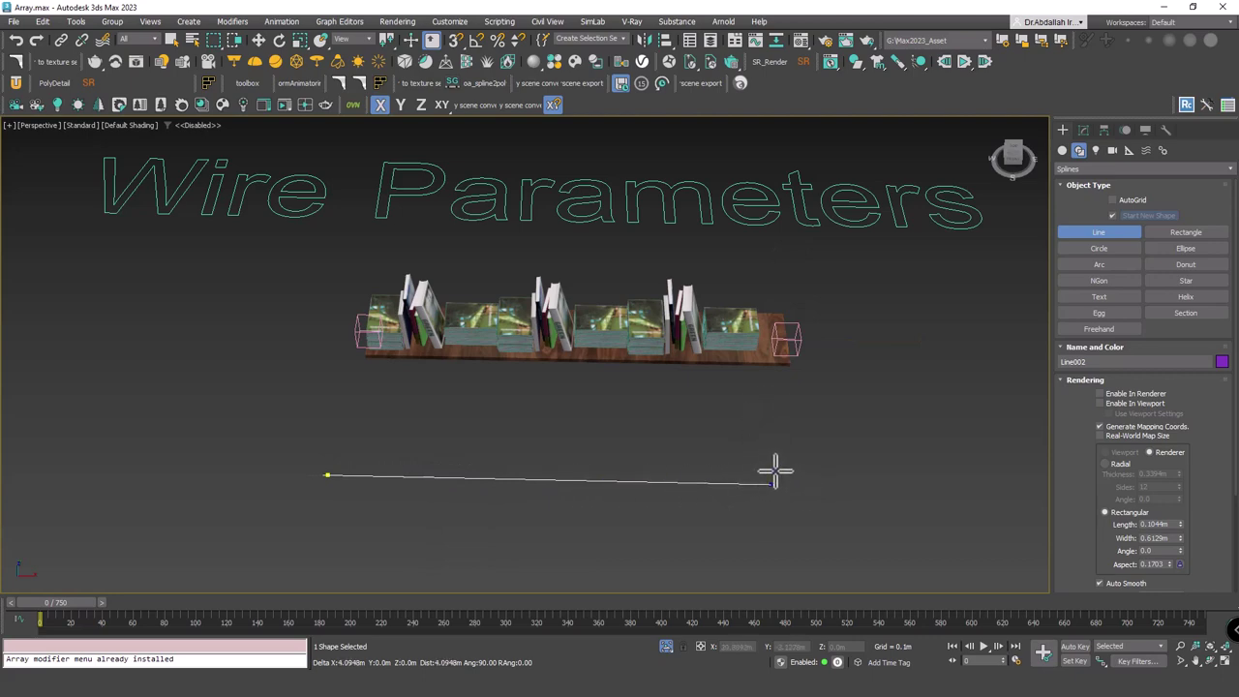
click(892, 484)
right_click(858, 461)
alt+middle_drag(858, 459, 828, 416)
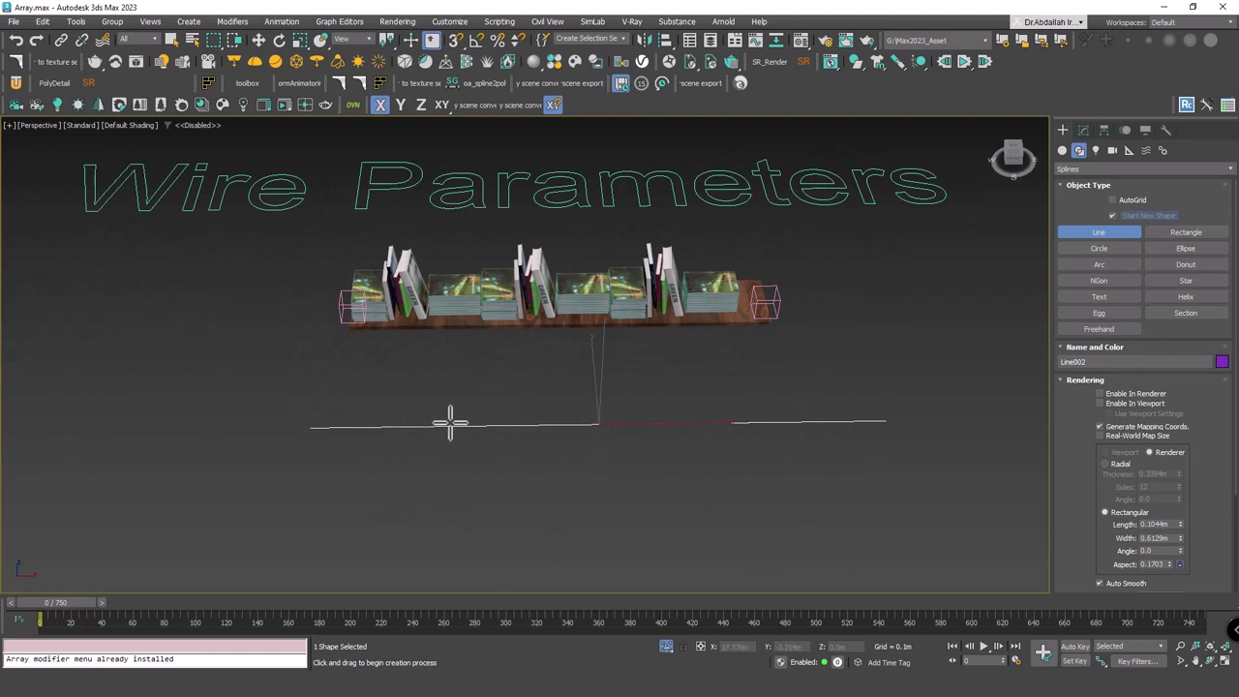
middle_drag(677, 429, 662, 441)
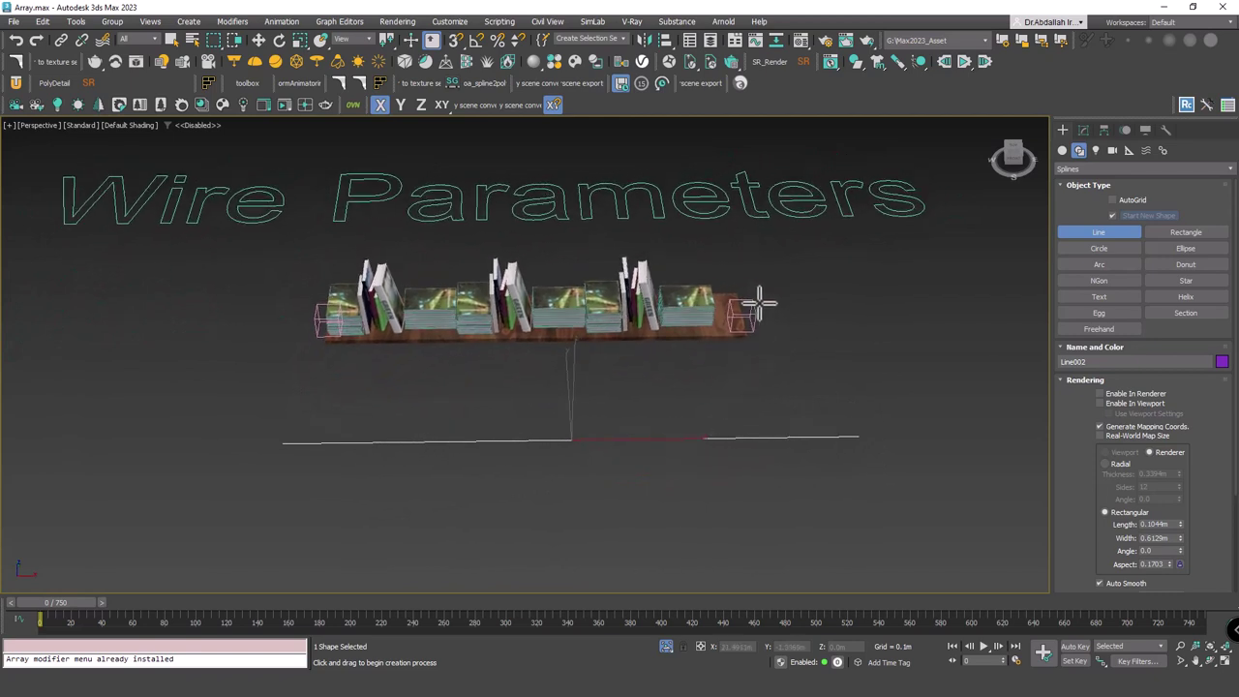
Add a Spline IK Control modifier to Line002 from the Modifier List
click(1083, 130)
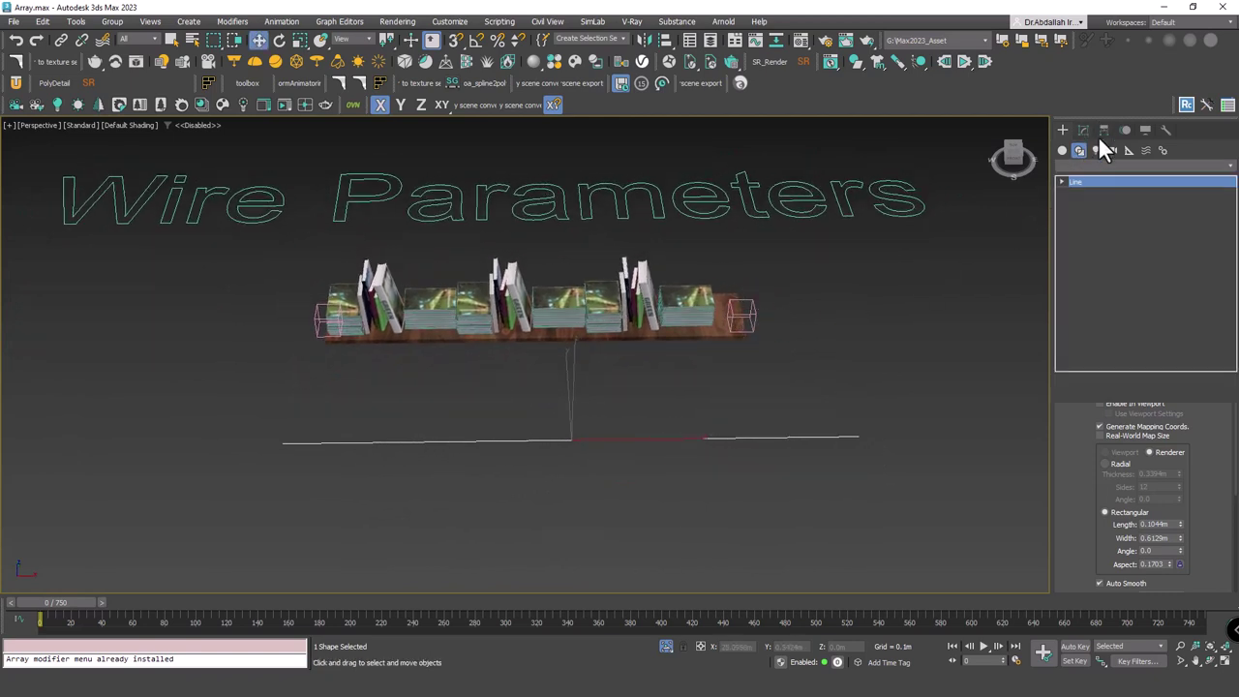
click(1232, 172)
scroll(1232, 171, down, 3)
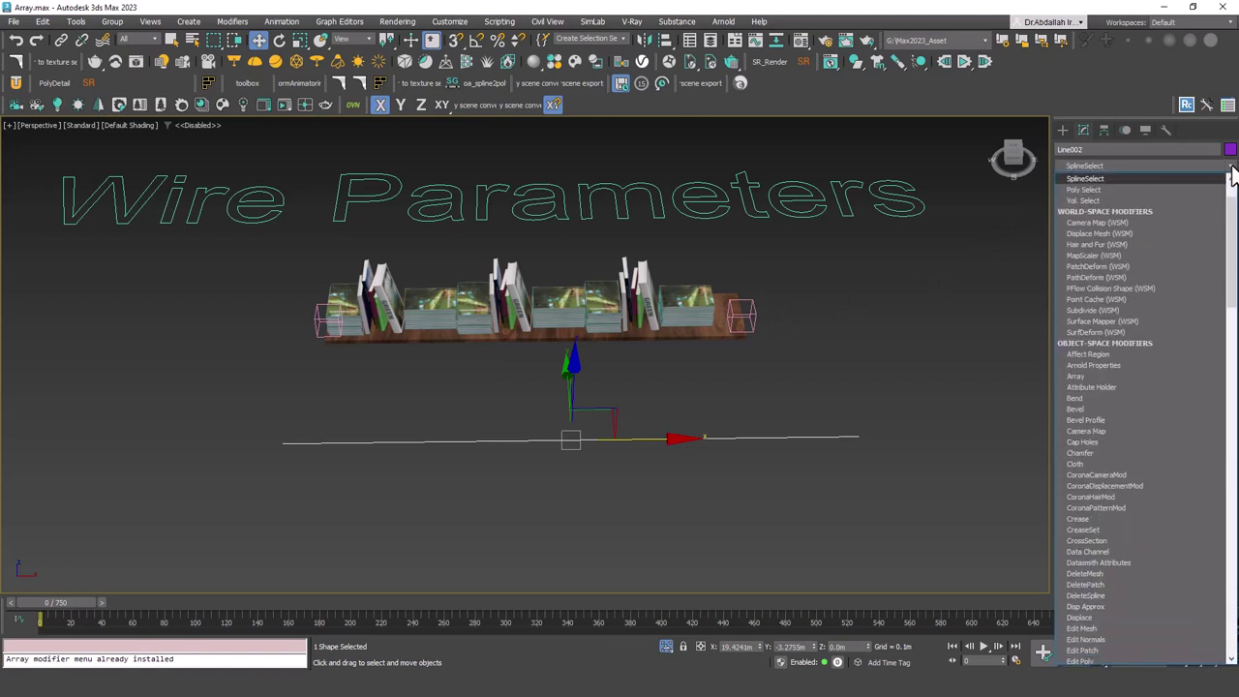
scroll(1232, 172, down, 3)
scroll(1232, 171, down, 3)
key(s)
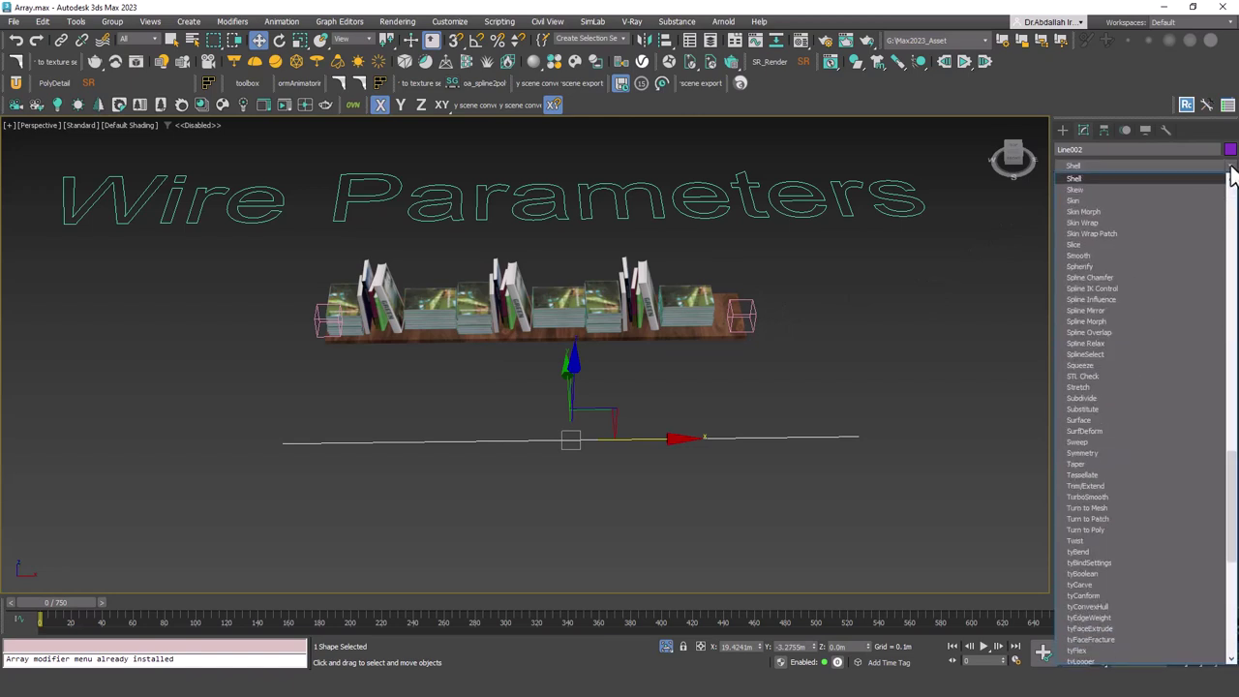
key(s)
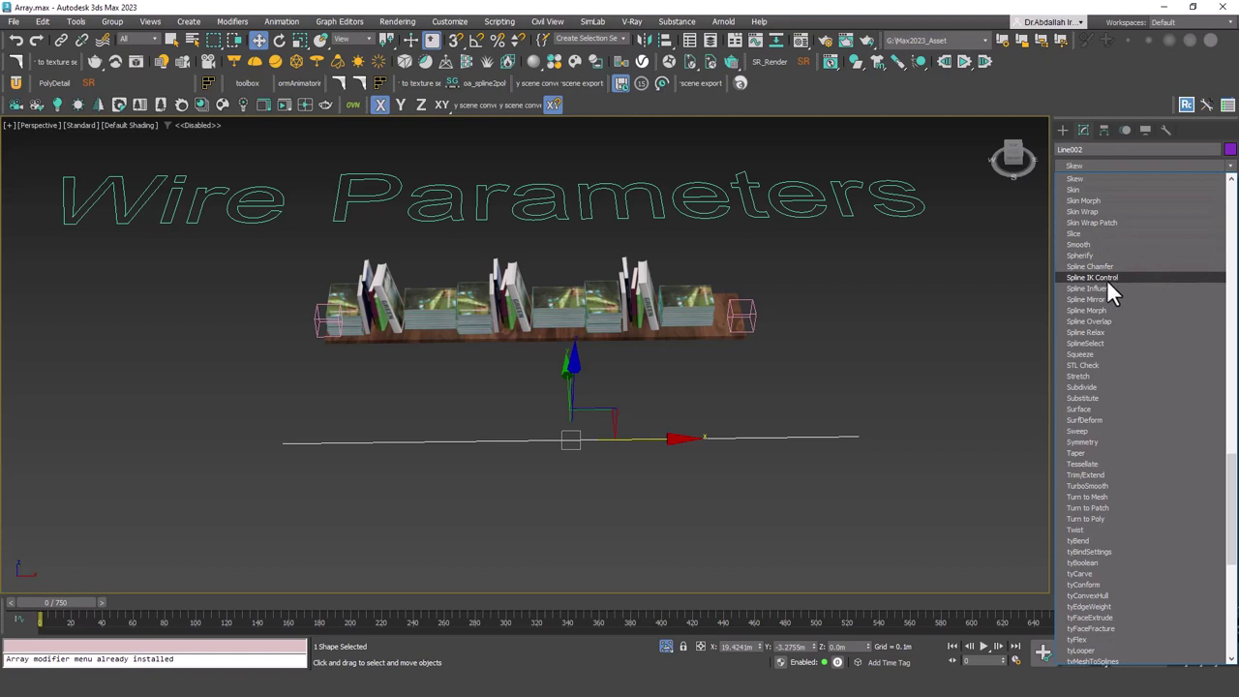
click(1112, 276)
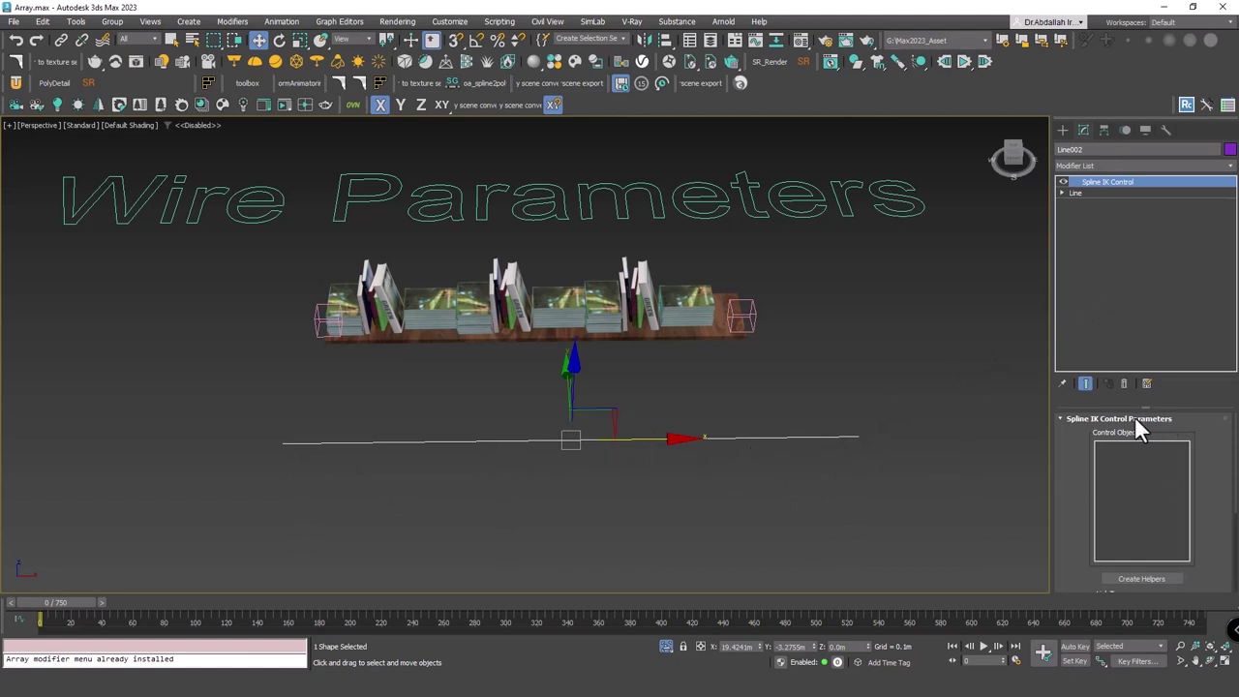
Create the point helpers, set Point004's Size to 0.328m and move it along X
scroll(1078, 453, down, 1)
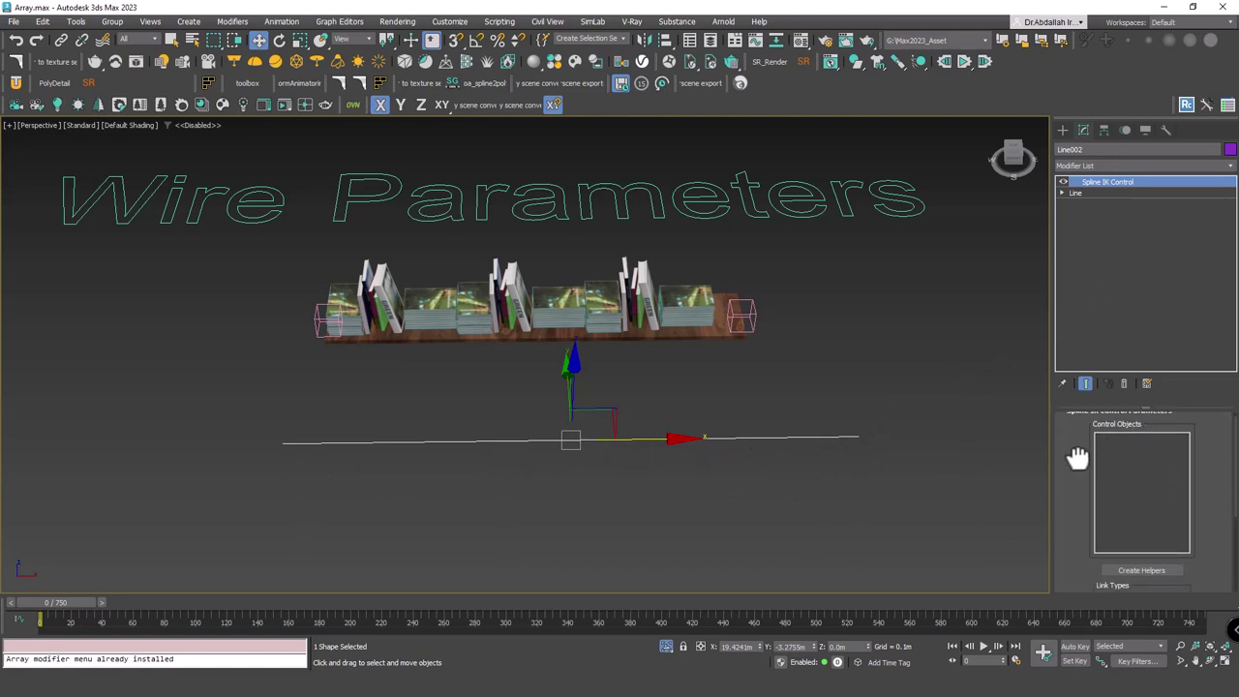
click(1142, 568)
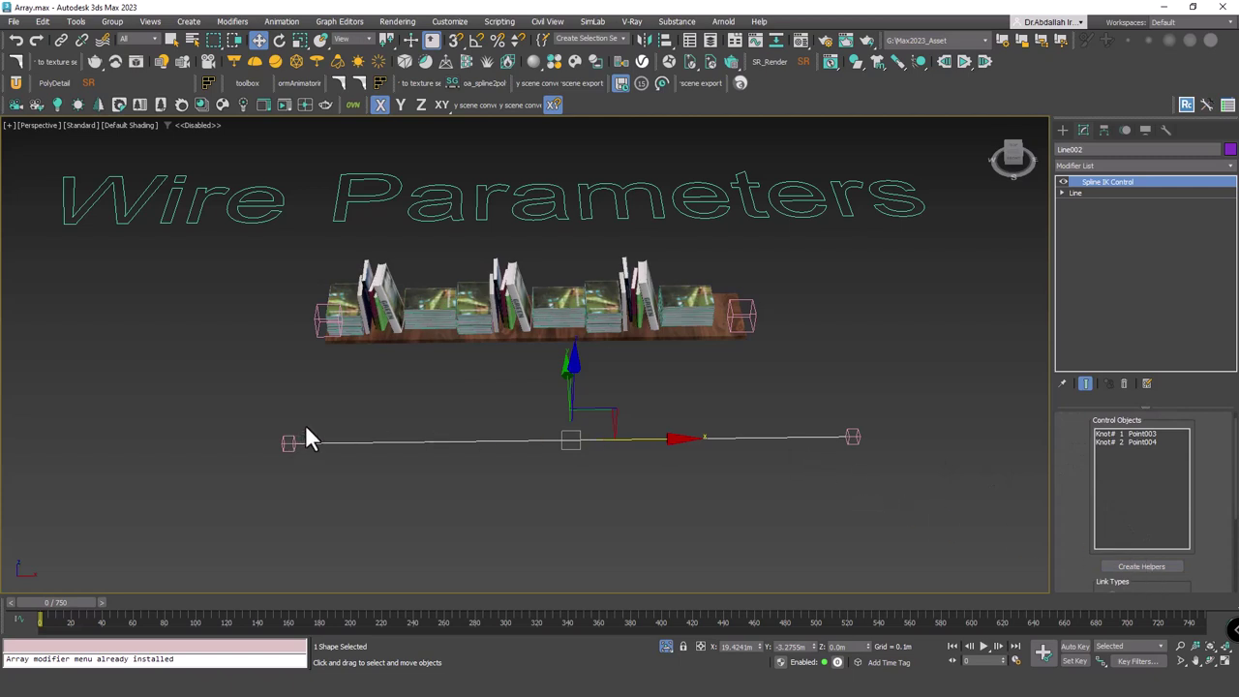
right_click(866, 402)
click(876, 408)
click(855, 437)
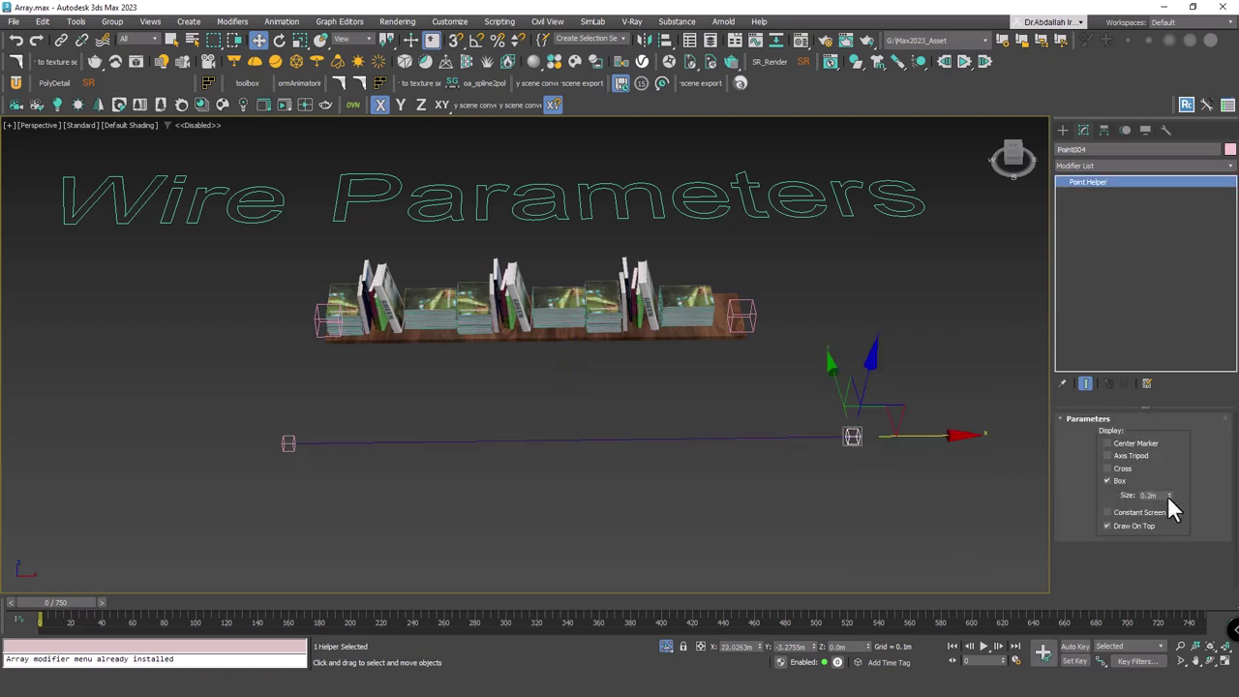
drag(1168, 496, 1168, 428)
mouse_move(953, 441)
mouse_down()
mouse_move(736, 423)
mouse_move(890, 417)
mouse_up()
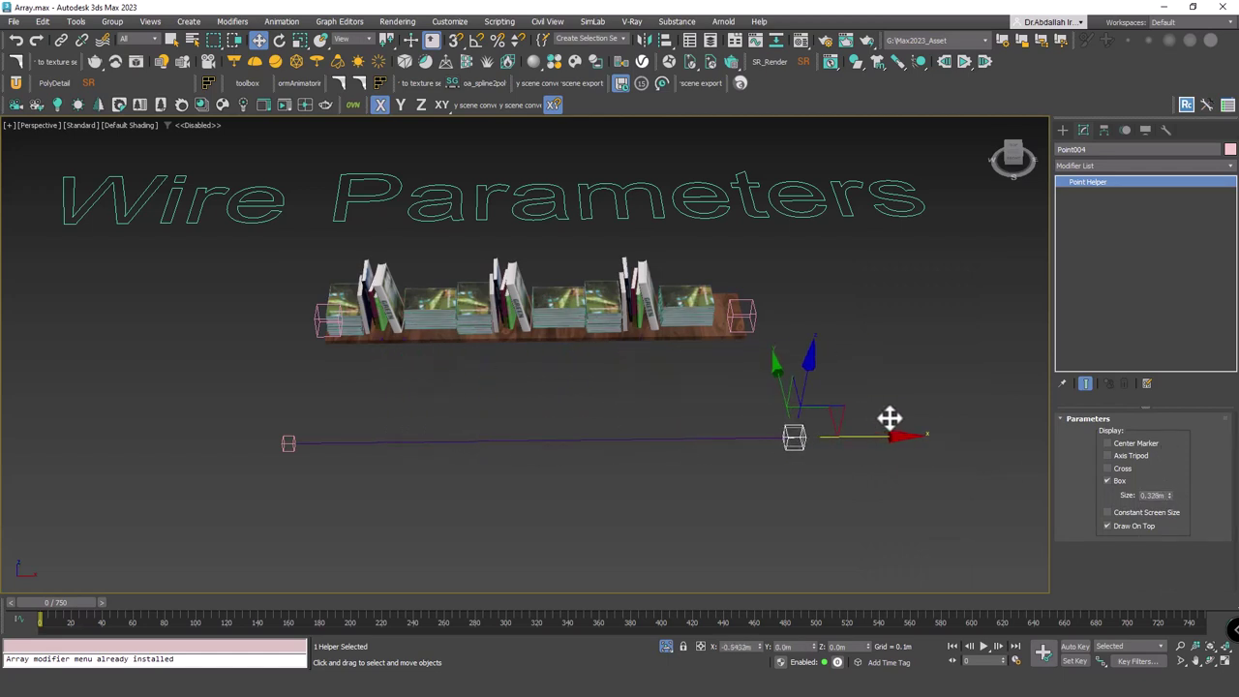
Turn on Enable In Viewport in Line002's base Line Rendering settings
click(679, 438)
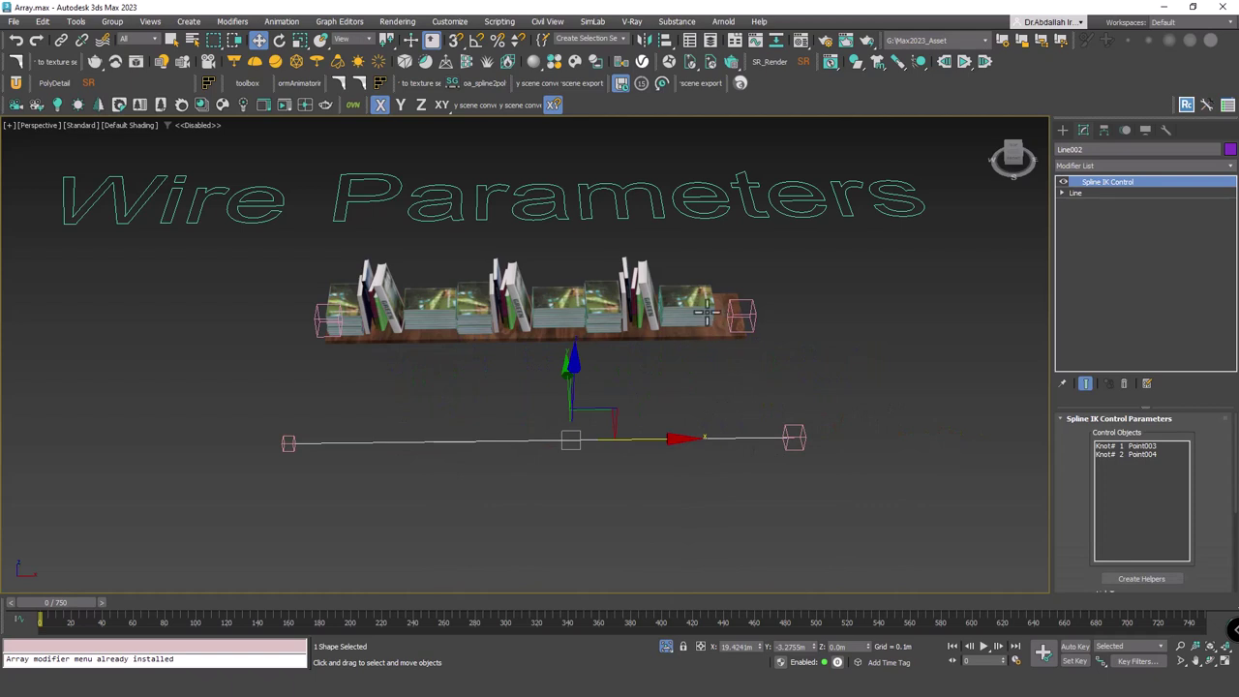
click(1084, 194)
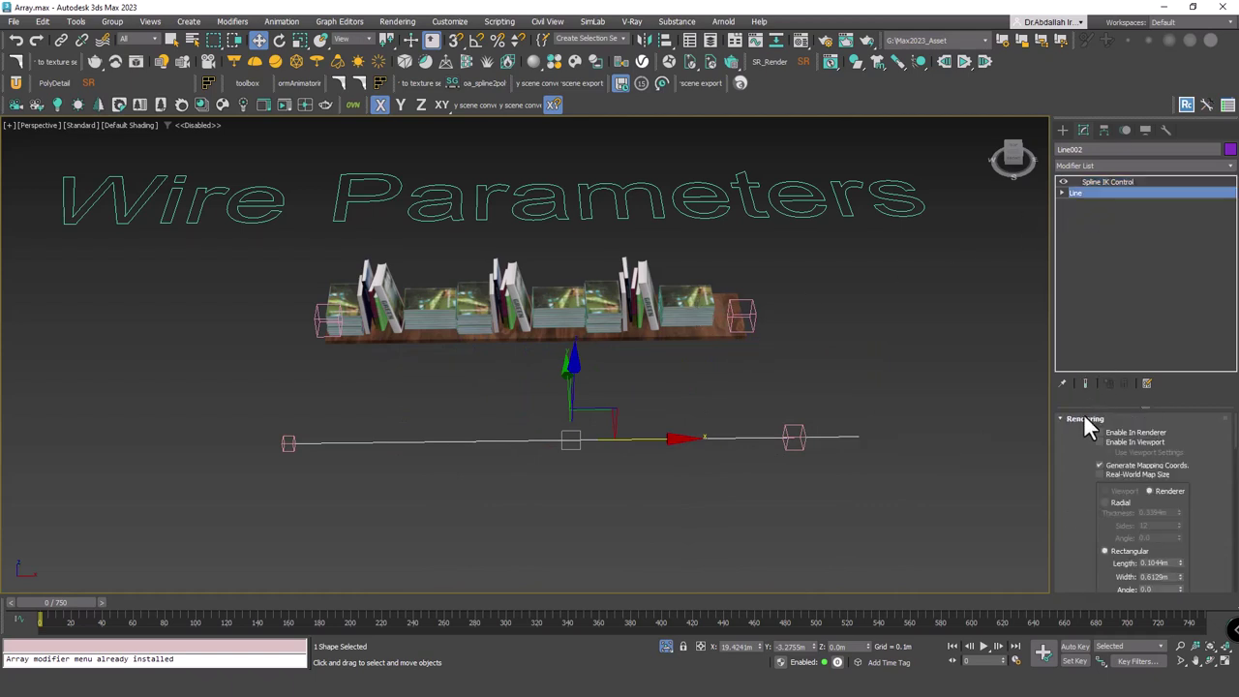
click(1084, 418)
click(1089, 432)
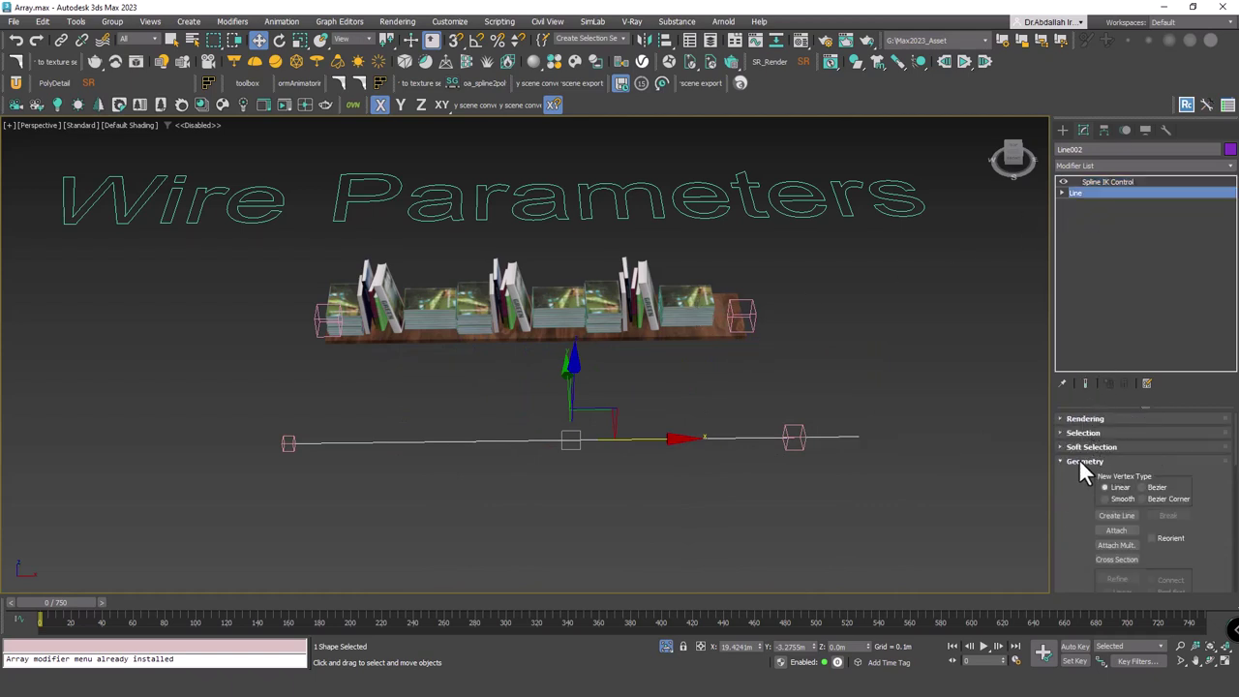
click(1079, 460)
click(1088, 420)
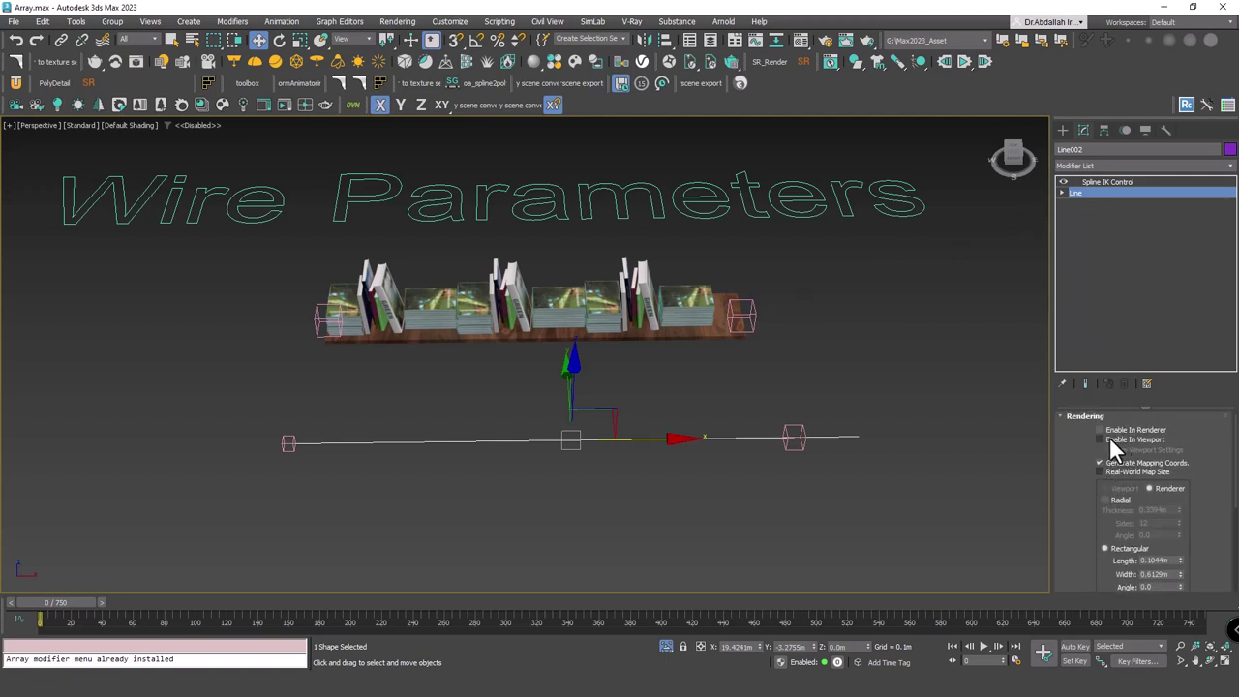
click(1104, 440)
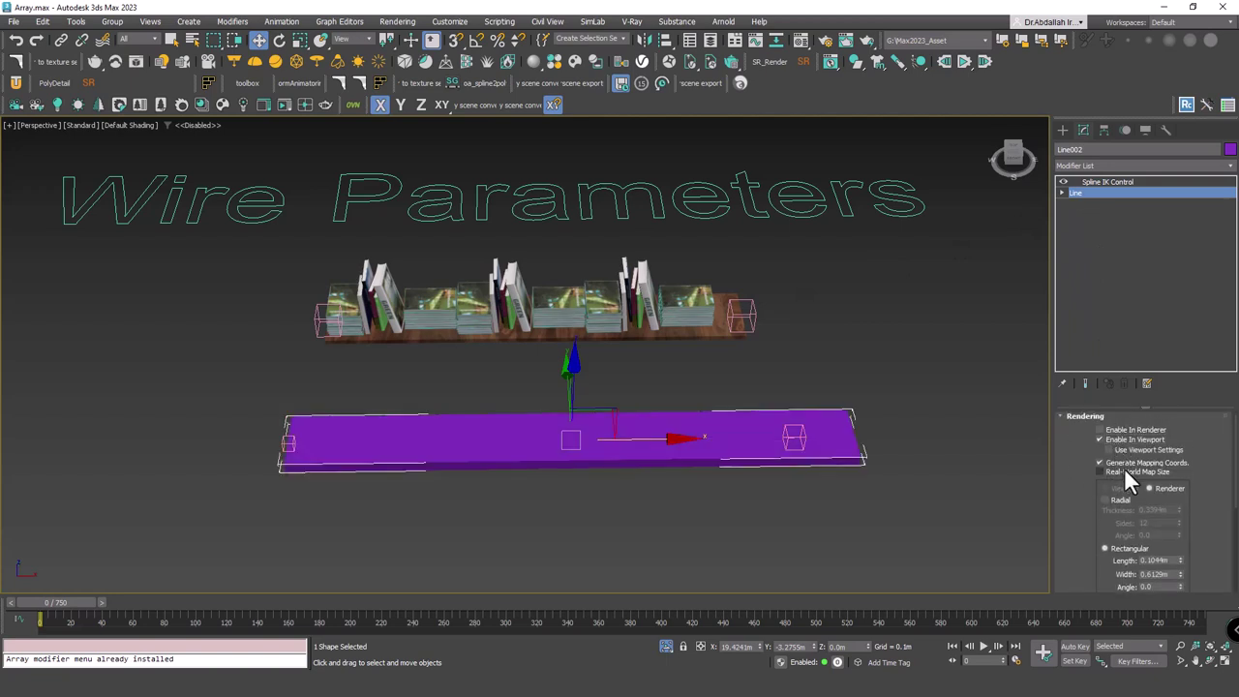
Make the line render as a Rectangular strip, Length 0.1104m and Width 0.5822m
click(1120, 499)
drag(1179, 515, 1179, 499)
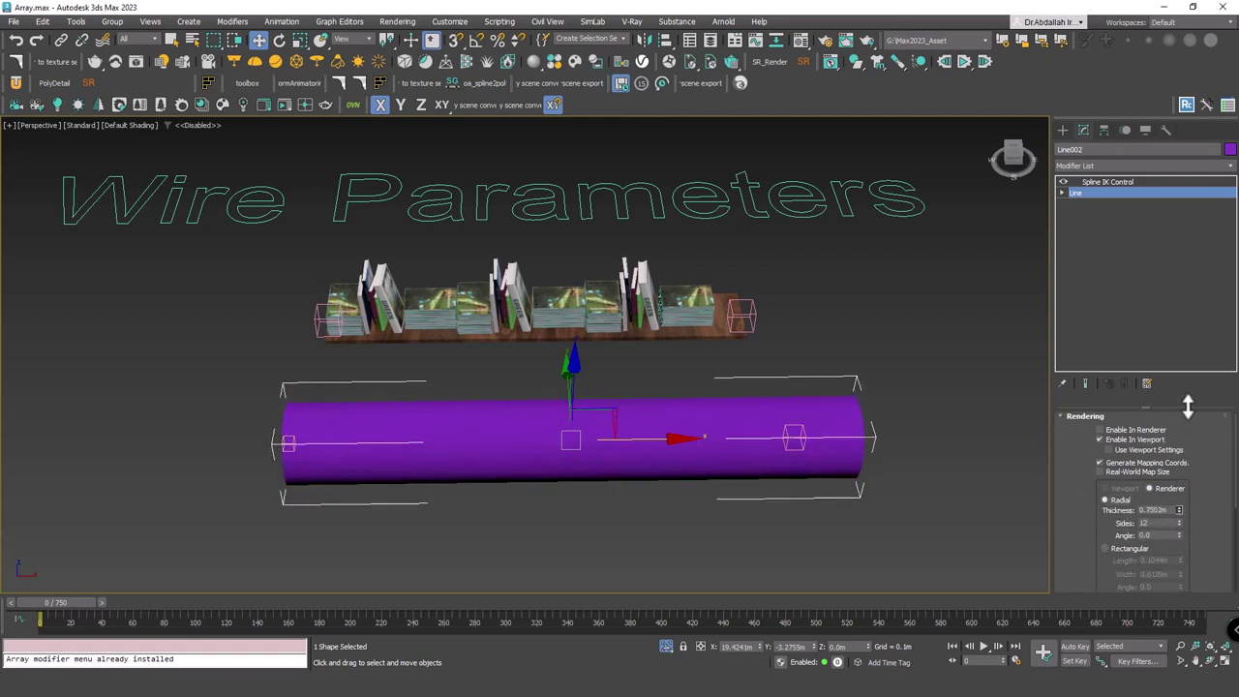
click(1104, 549)
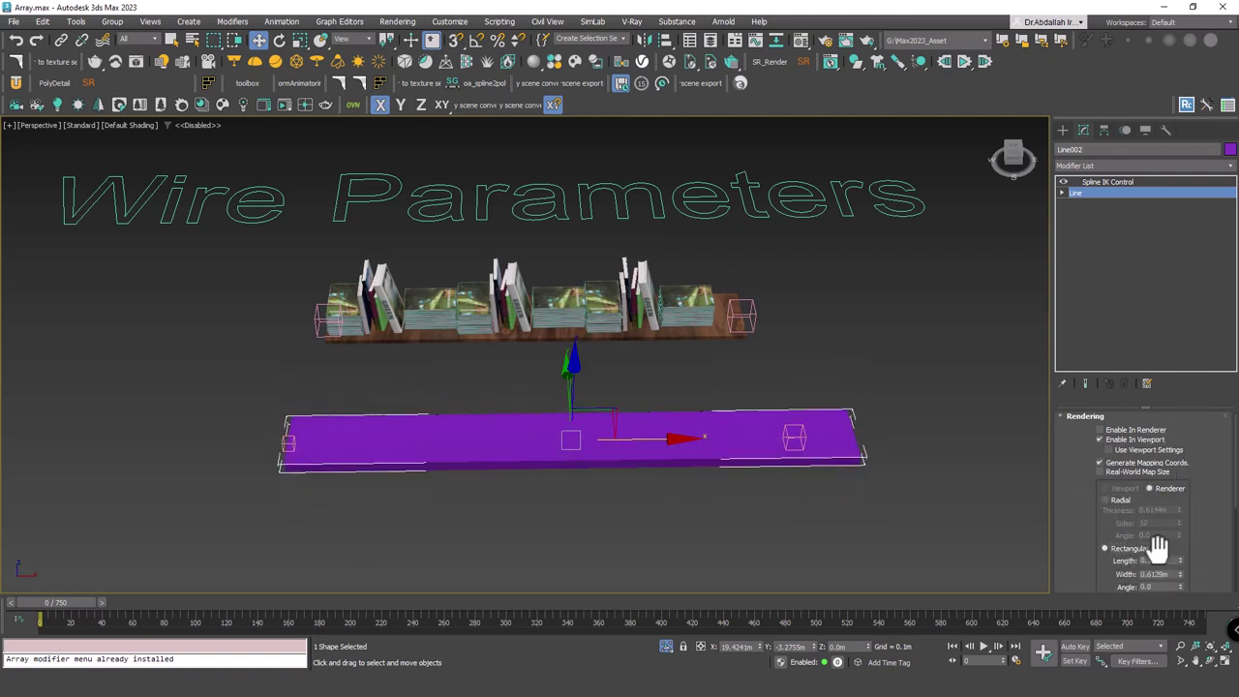
mouse_move(1179, 562)
mouse_down()
mouse_move(1179, 538)
mouse_move(1180, 573)
mouse_up()
alt+middle_drag(824, 448, 777, 409)
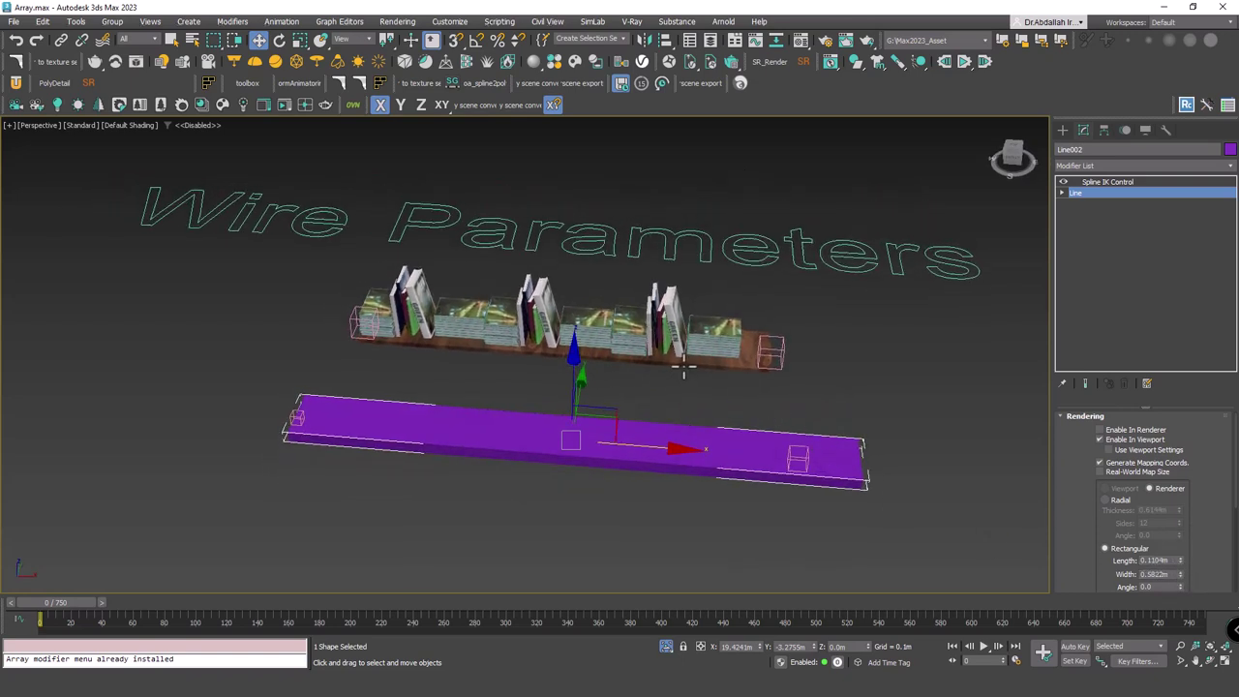
alt+middle_drag(692, 376, 704, 379)
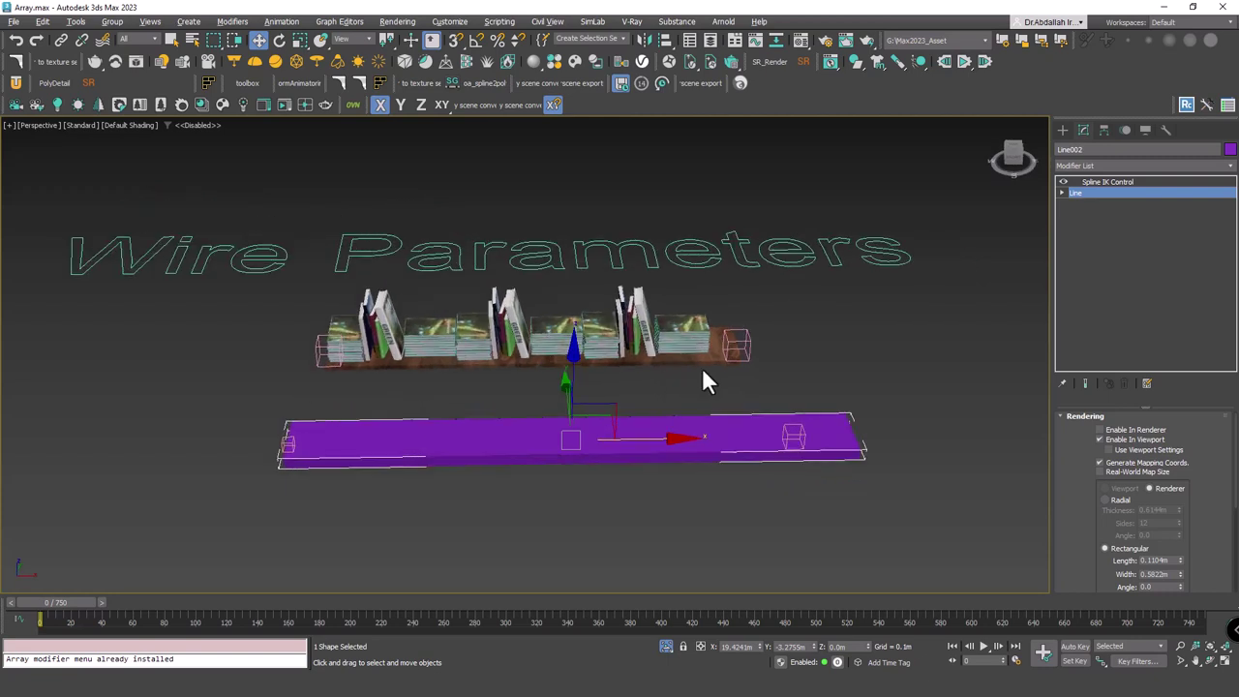
Pick the shelf's Wood_01_mtl #0 material in the Compact Material Editor and apply it to Line002
click(802, 40)
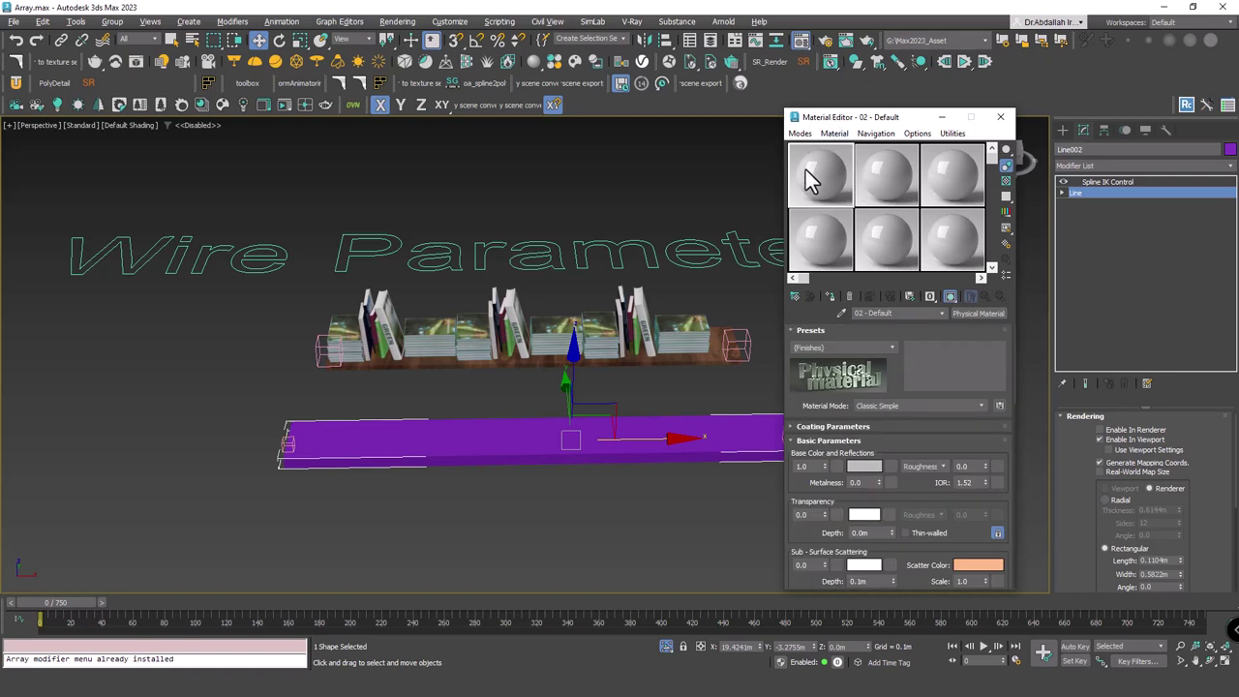
click(840, 313)
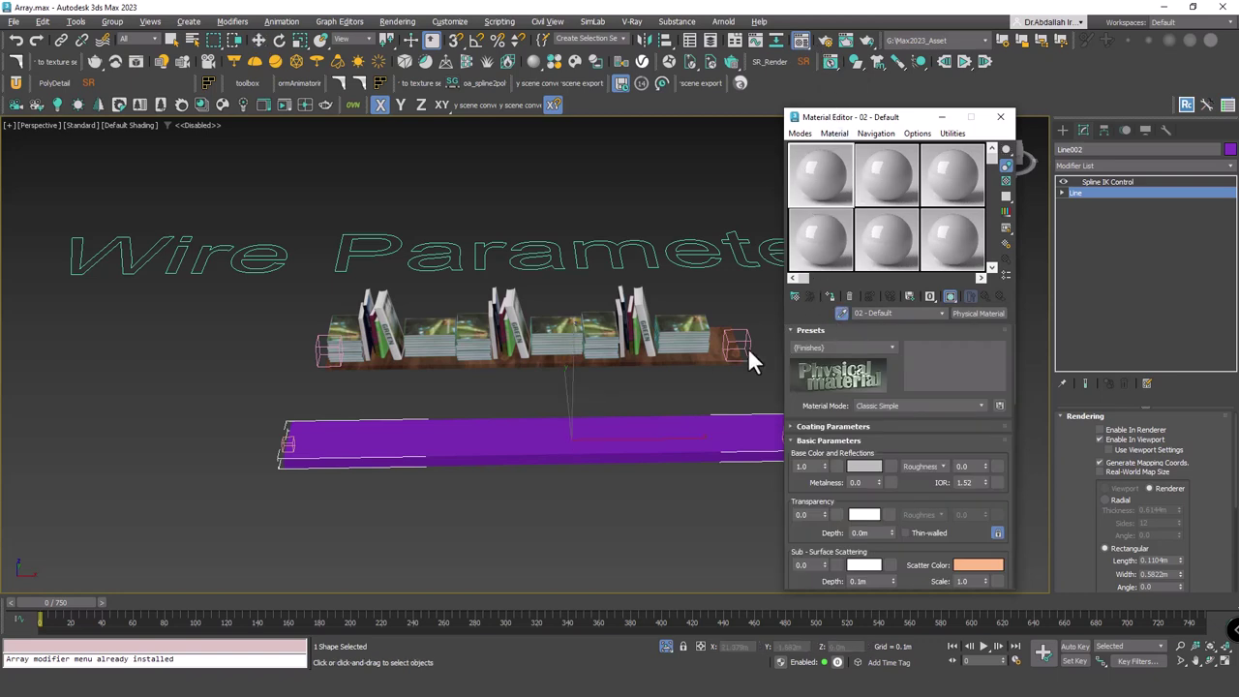
click(685, 360)
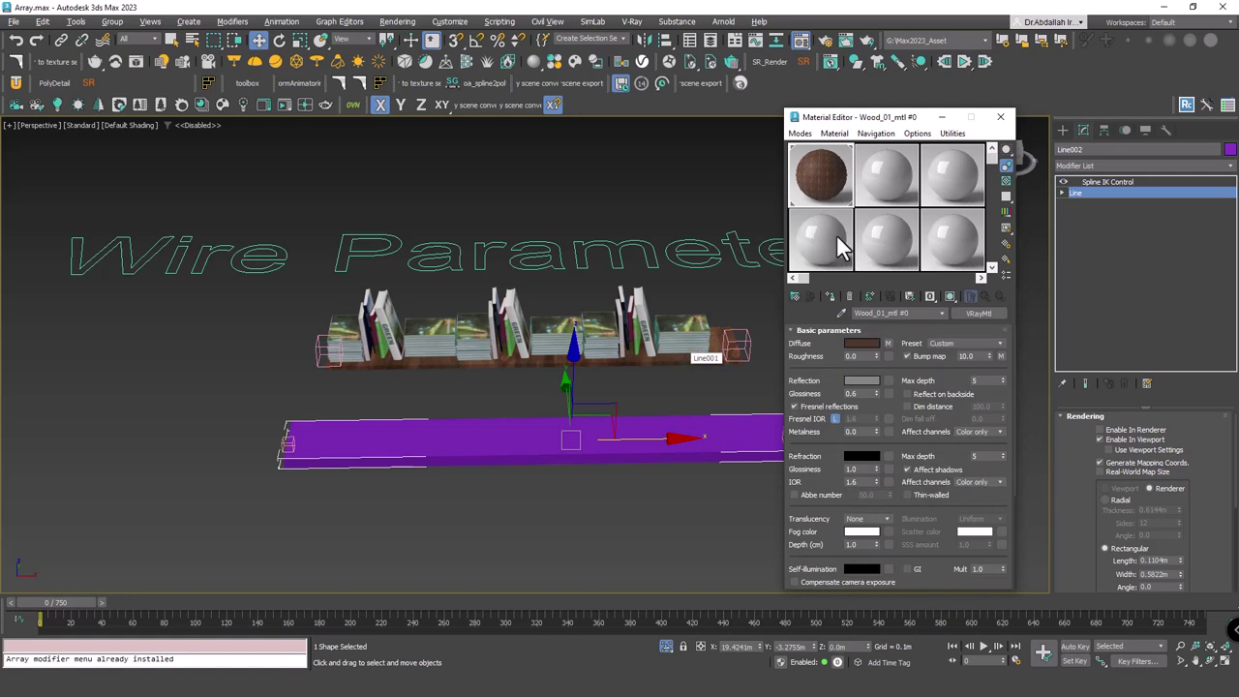
mouse_move(818, 174)
mouse_down()
mouse_move(801, 247)
mouse_move(532, 440)
mouse_up()
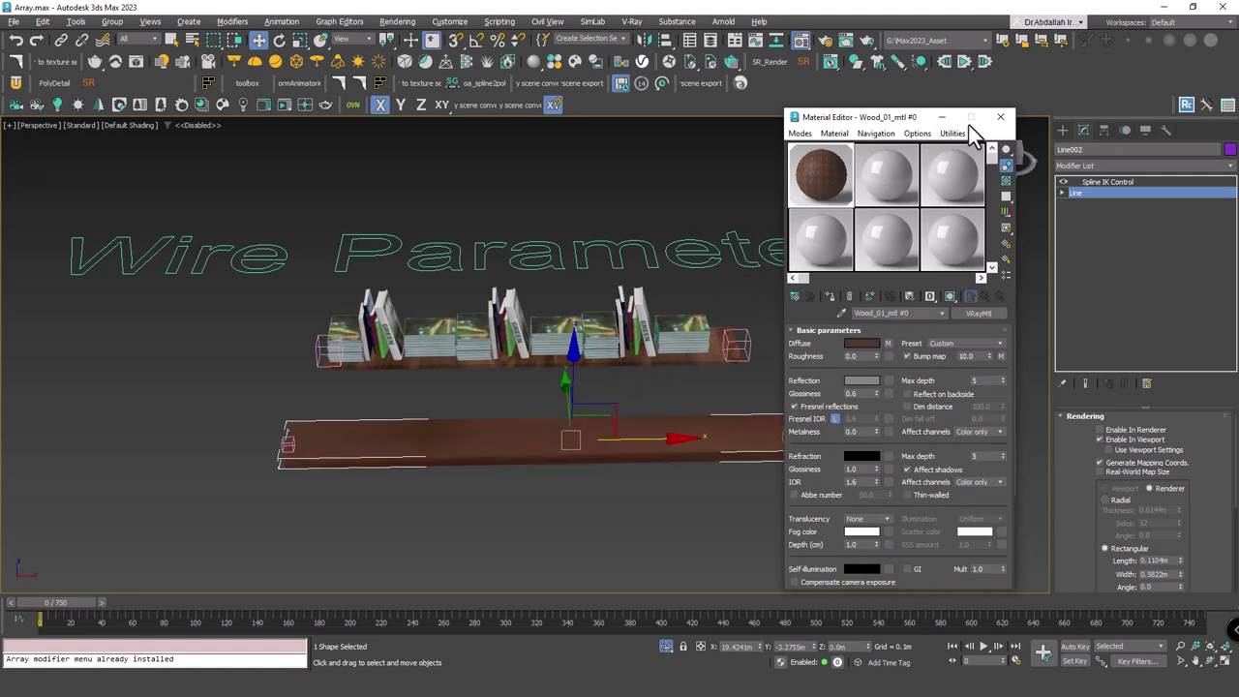
click(1000, 117)
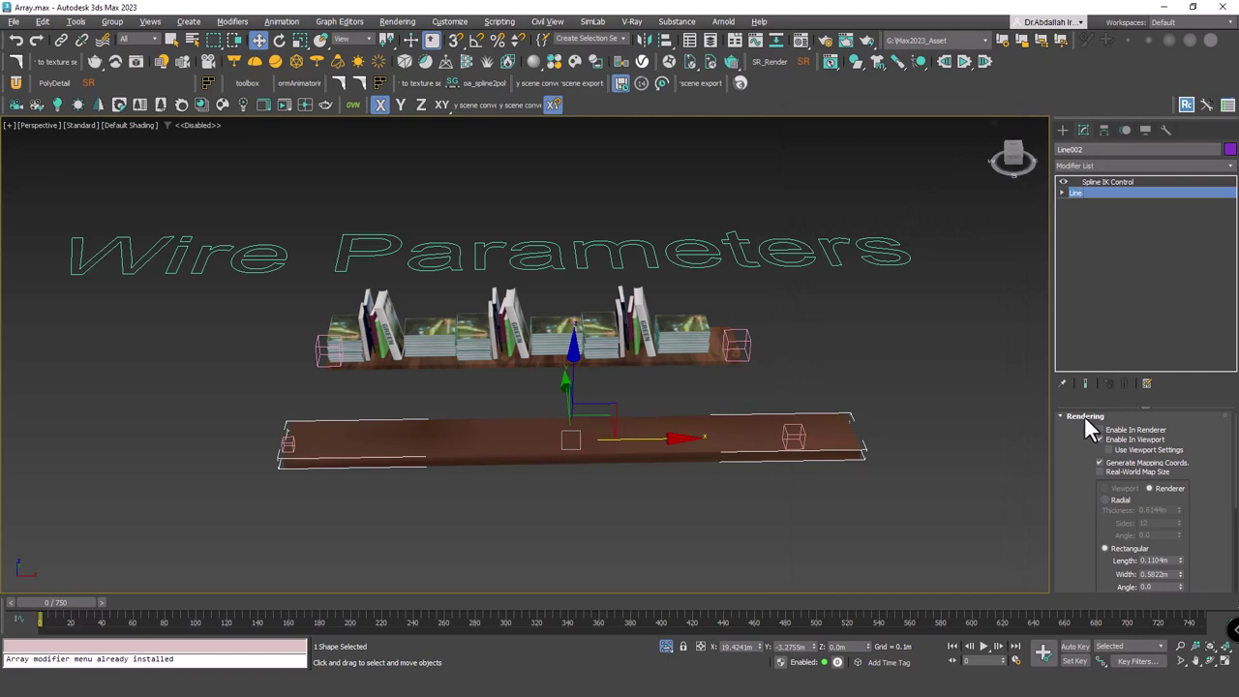
Enable Real-World Map Size on the plank so its wood grain is finer
scroll(1071, 455, down, 1)
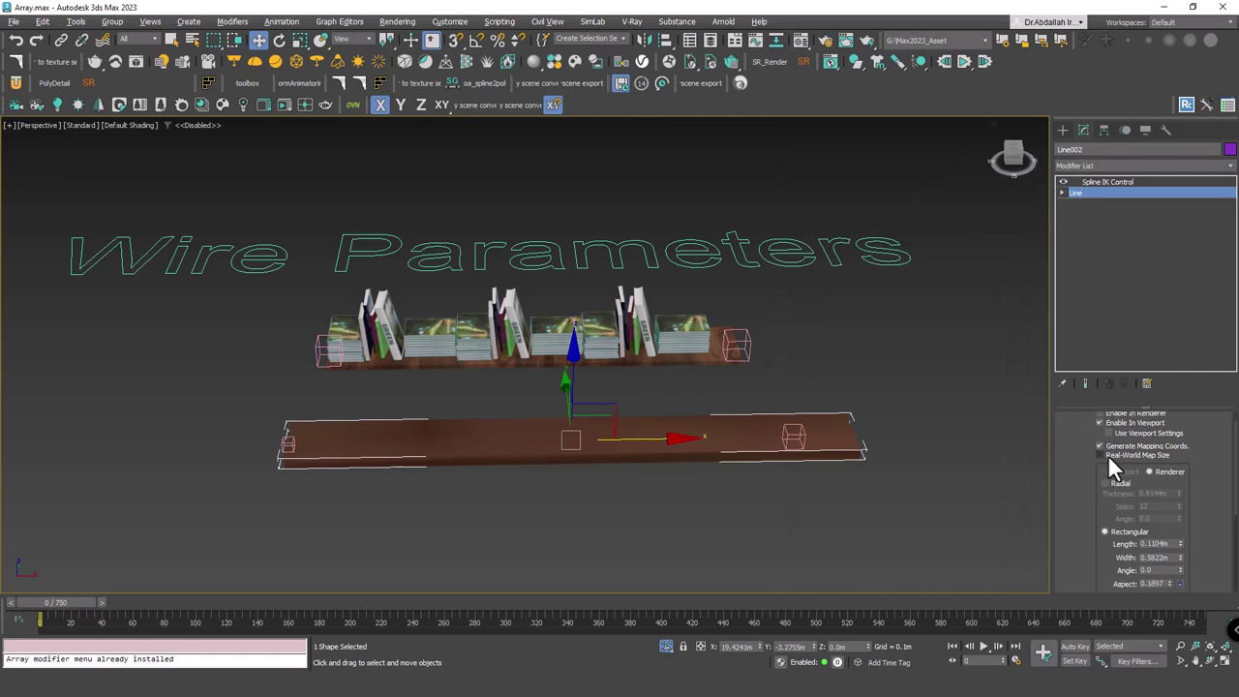
click(1127, 454)
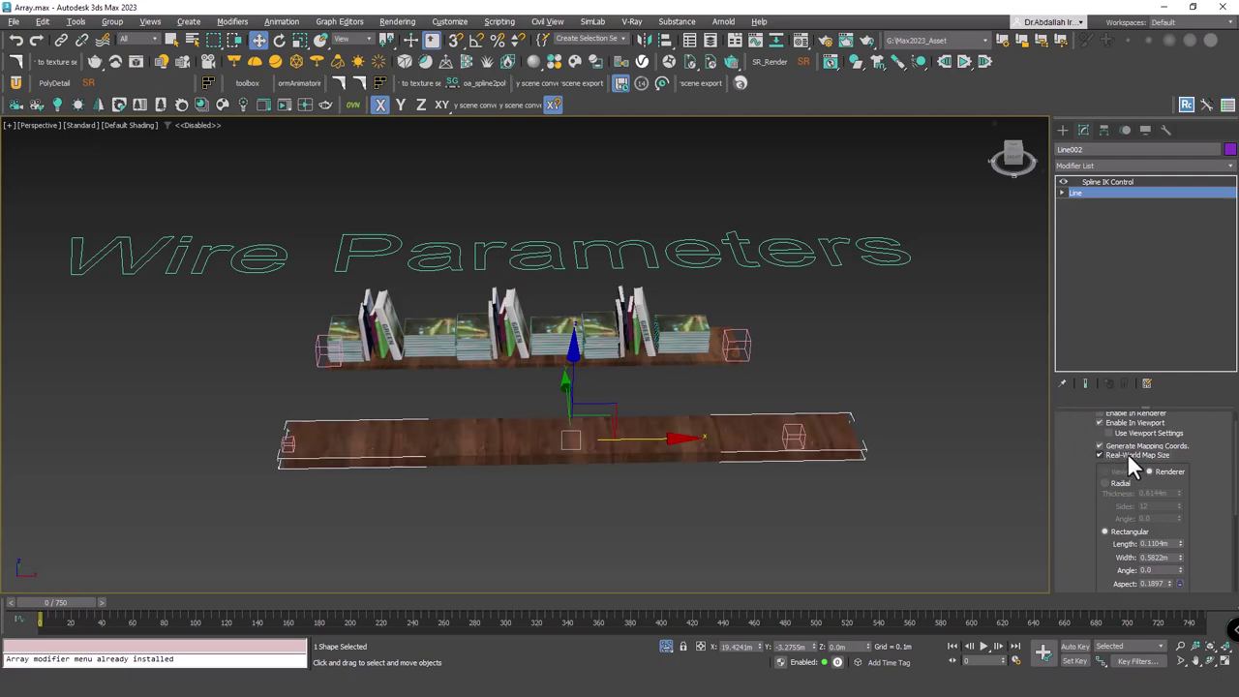
mouse_move(777, 423)
alt+middle_down()
mouse_move(785, 435)
mouse_move(819, 410)
alt+middle_up()
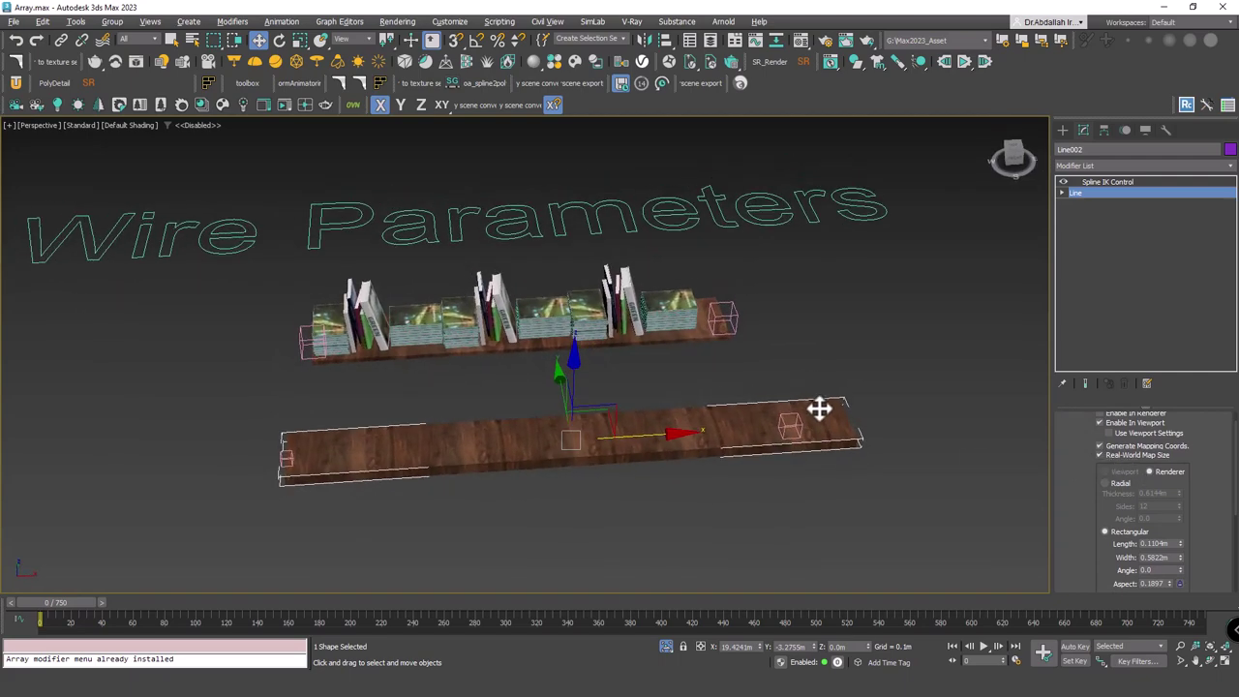
Test the plank by sliding Point004 along X to shorten and lengthen it
click(841, 423)
click(801, 426)
mouse_move(841, 423)
mouse_down()
mouse_move(612, 452)
mouse_move(871, 451)
mouse_up()
mouse_move(871, 451)
alt+middle_down()
mouse_move(839, 423)
mouse_move(829, 437)
alt+middle_up()
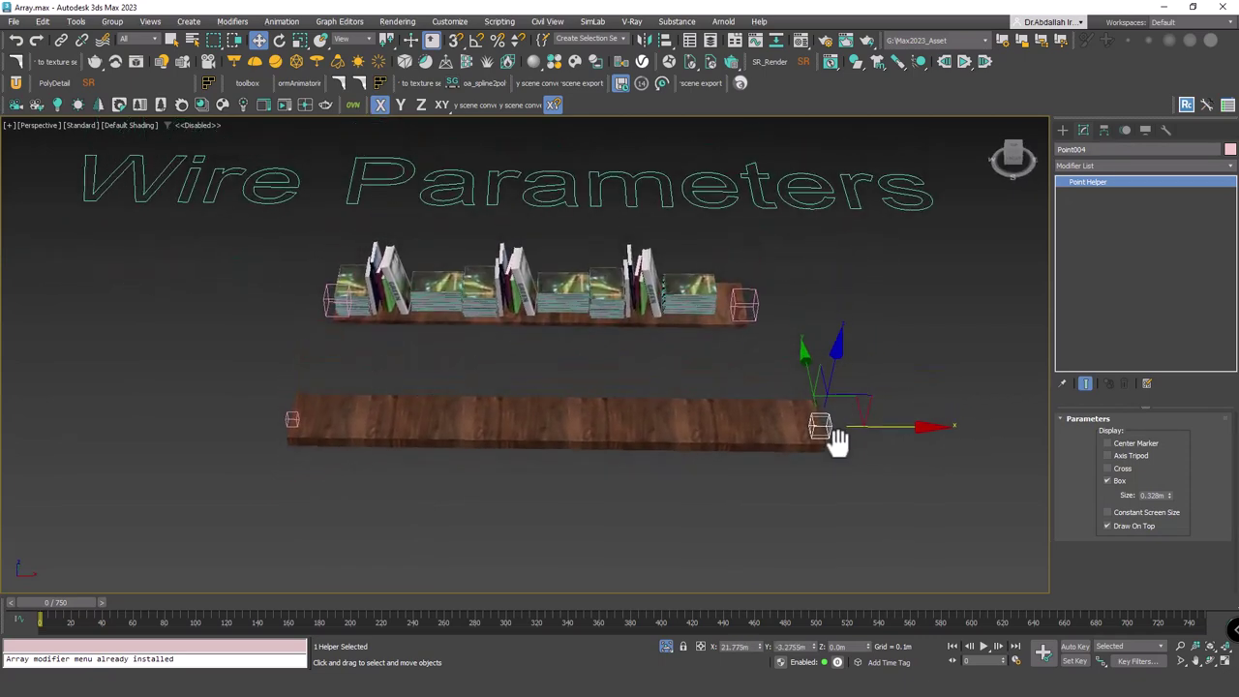
middle_drag(600, 279, 697, 381)
scroll(698, 381, down, 3)
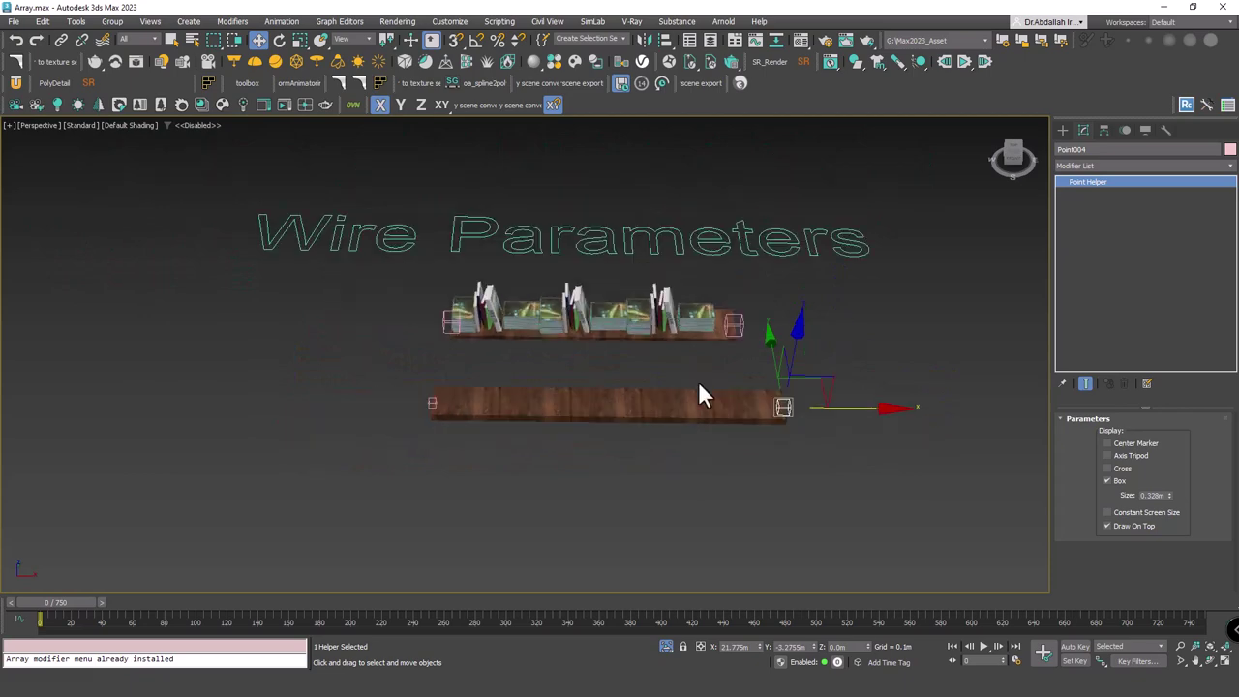
click(572, 356)
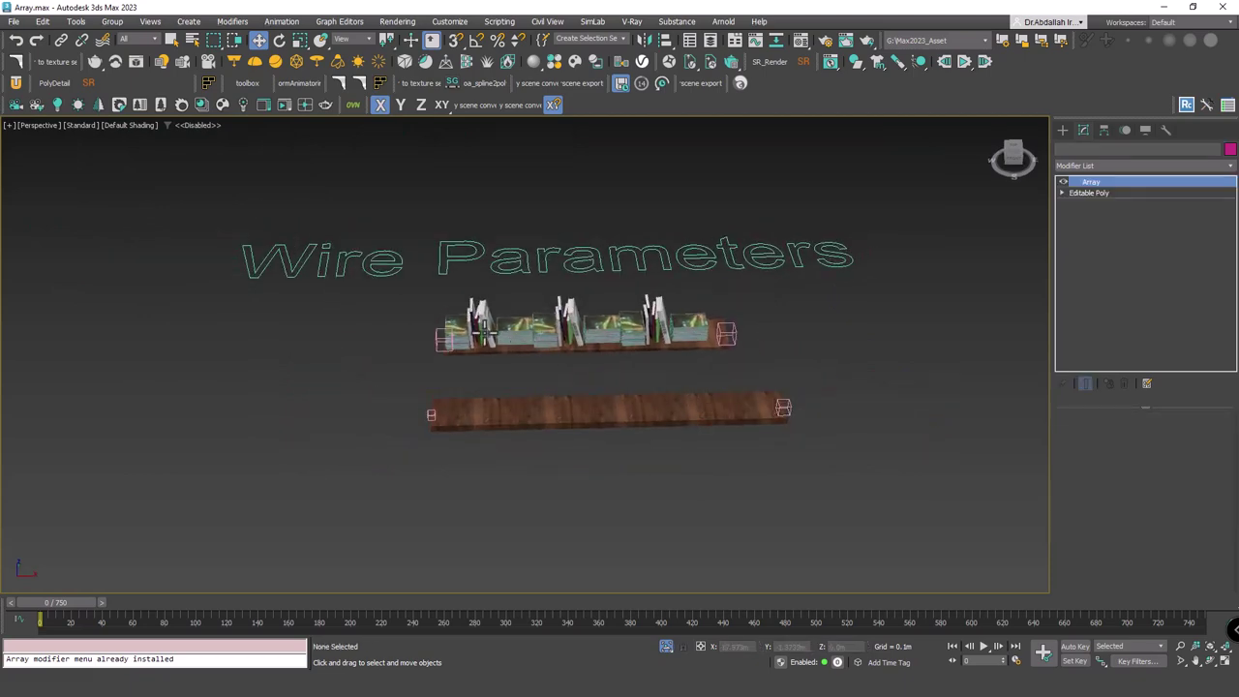
Shift-drag a copy of the shelf onto the plank and delete the copy's Array modifier
alt+middle_drag(498, 338, 513, 358)
shift+drag(461, 365, 575, 429)
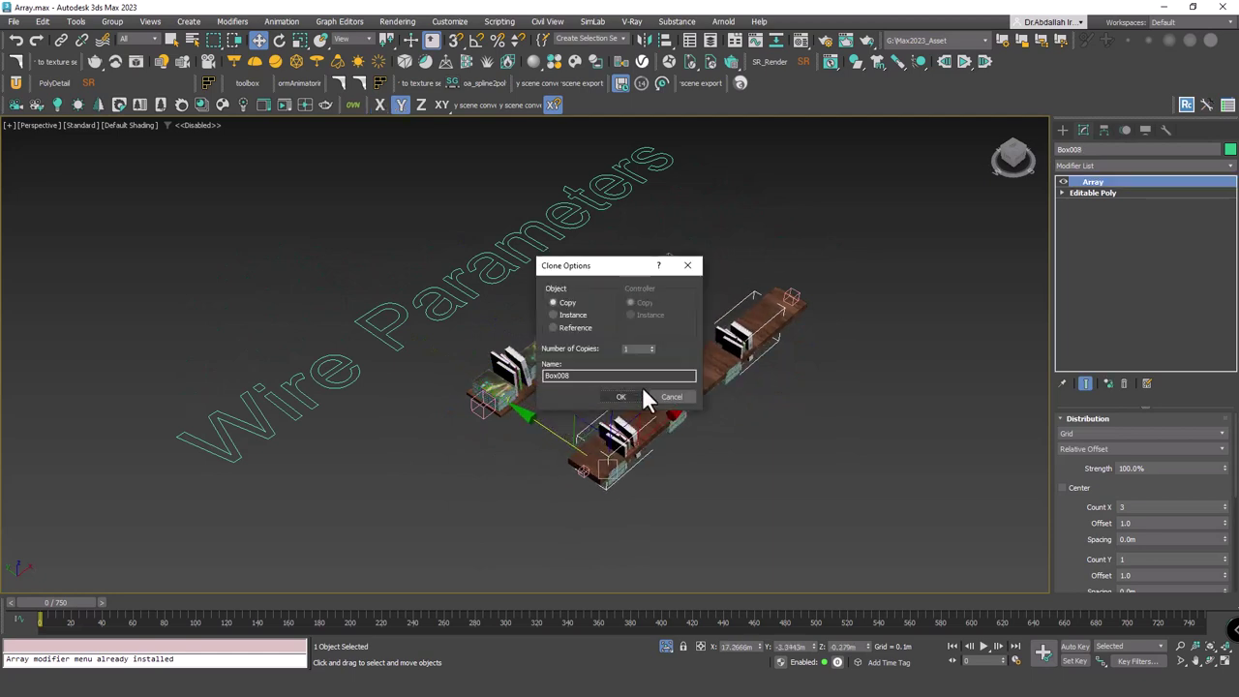
click(622, 392)
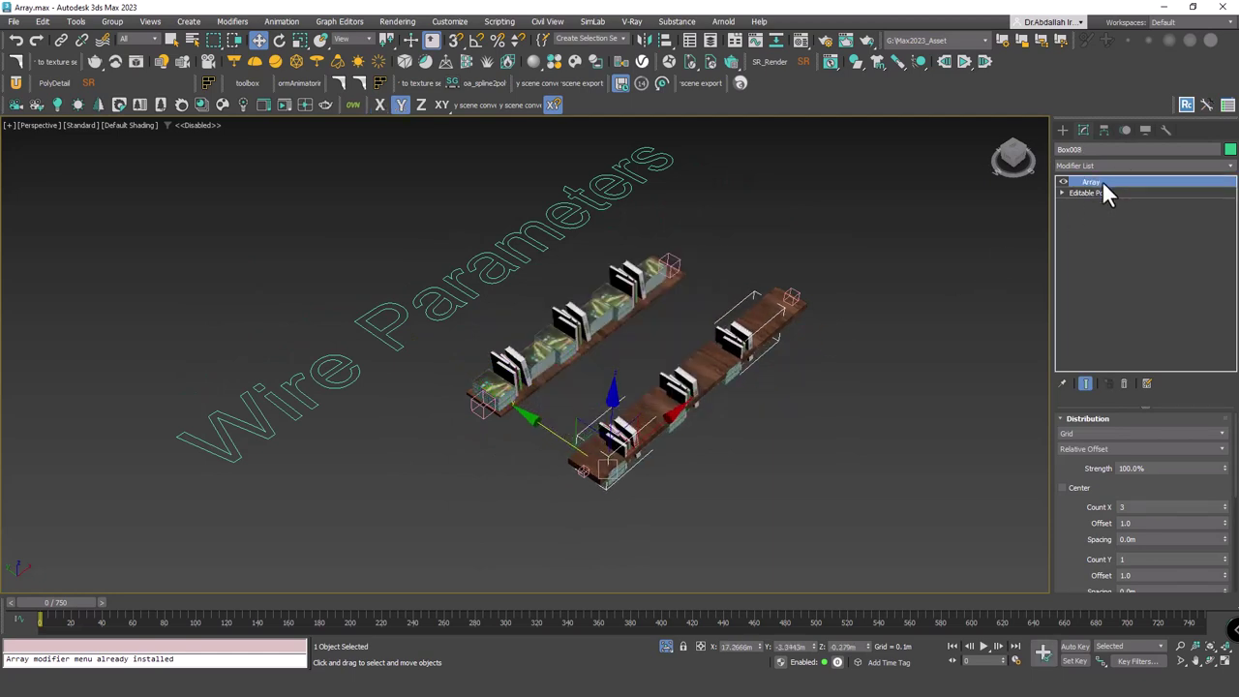
click(1126, 383)
Slide Point004 left along X, constrained with F5, to shorten the plank
alt+middle_drag(738, 396, 604, 385)
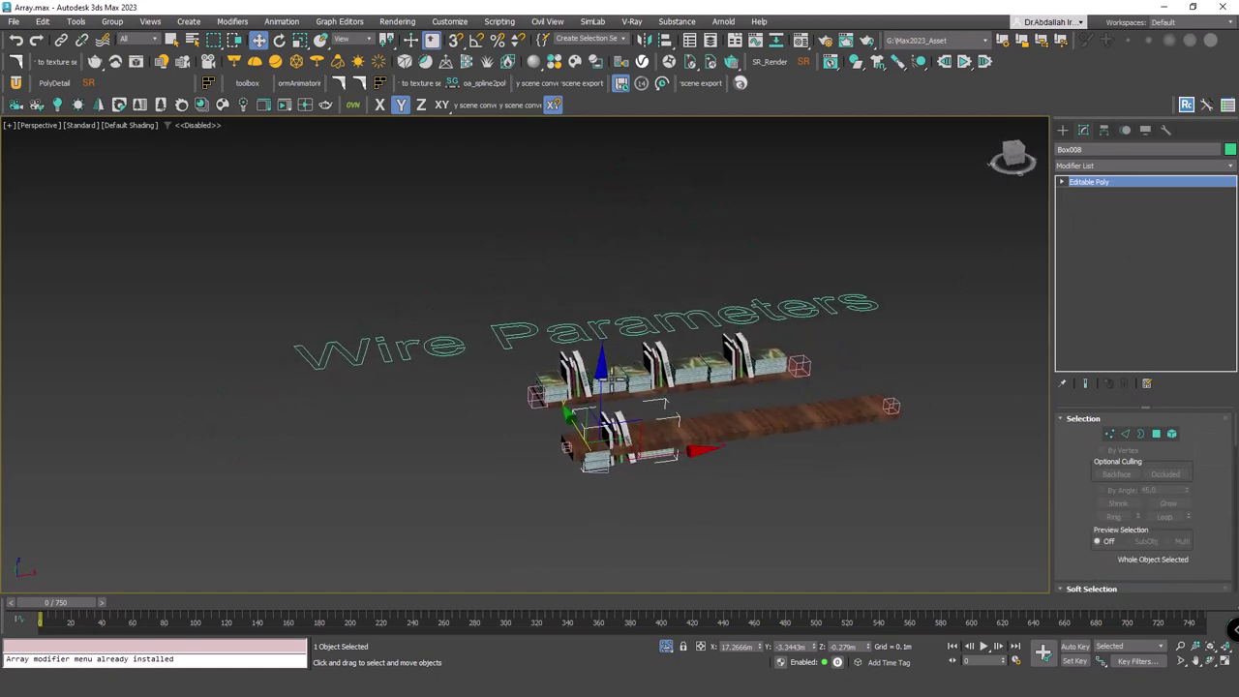
scroll(645, 420, up, 4)
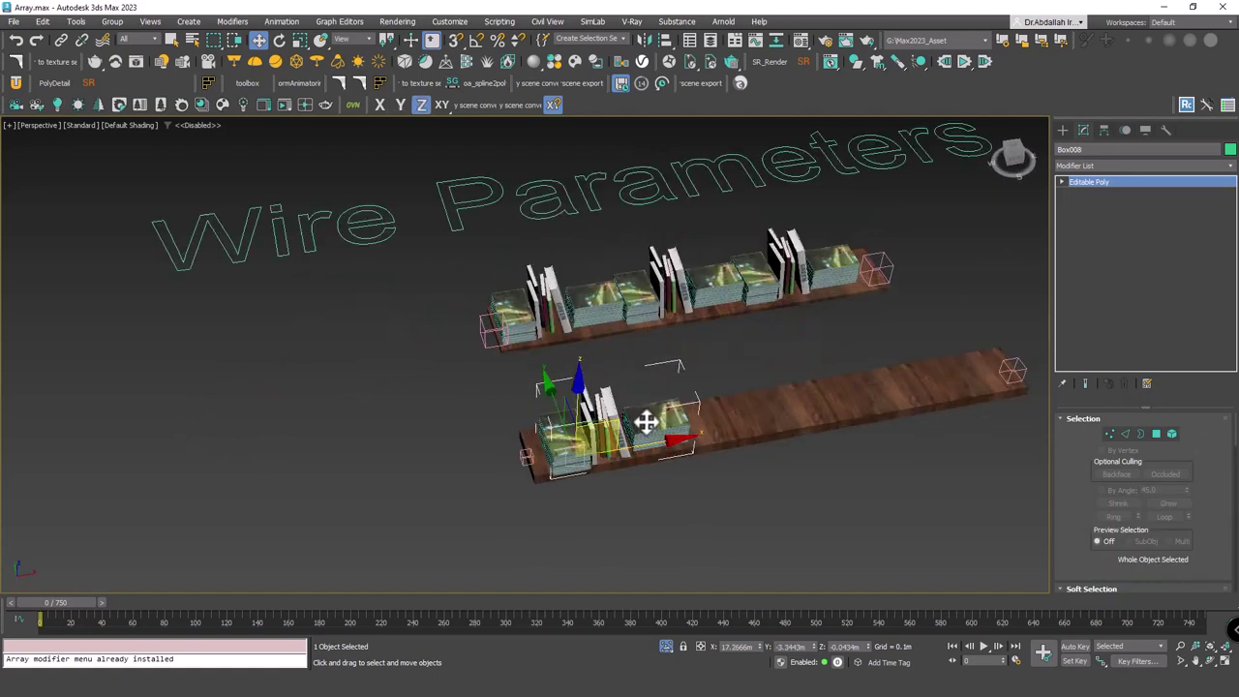
mouse_move(644, 420)
middle_down()
mouse_move(626, 390)
mouse_move(683, 420)
middle_up()
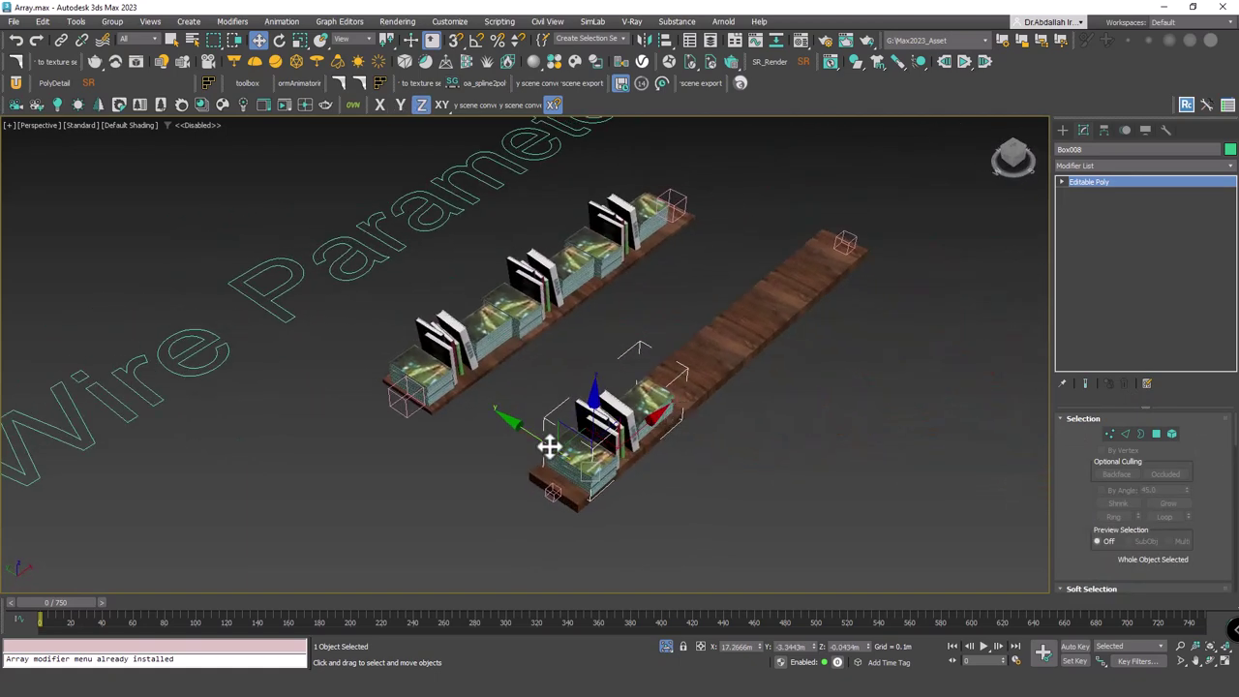
alt+middle_drag(547, 443, 734, 381)
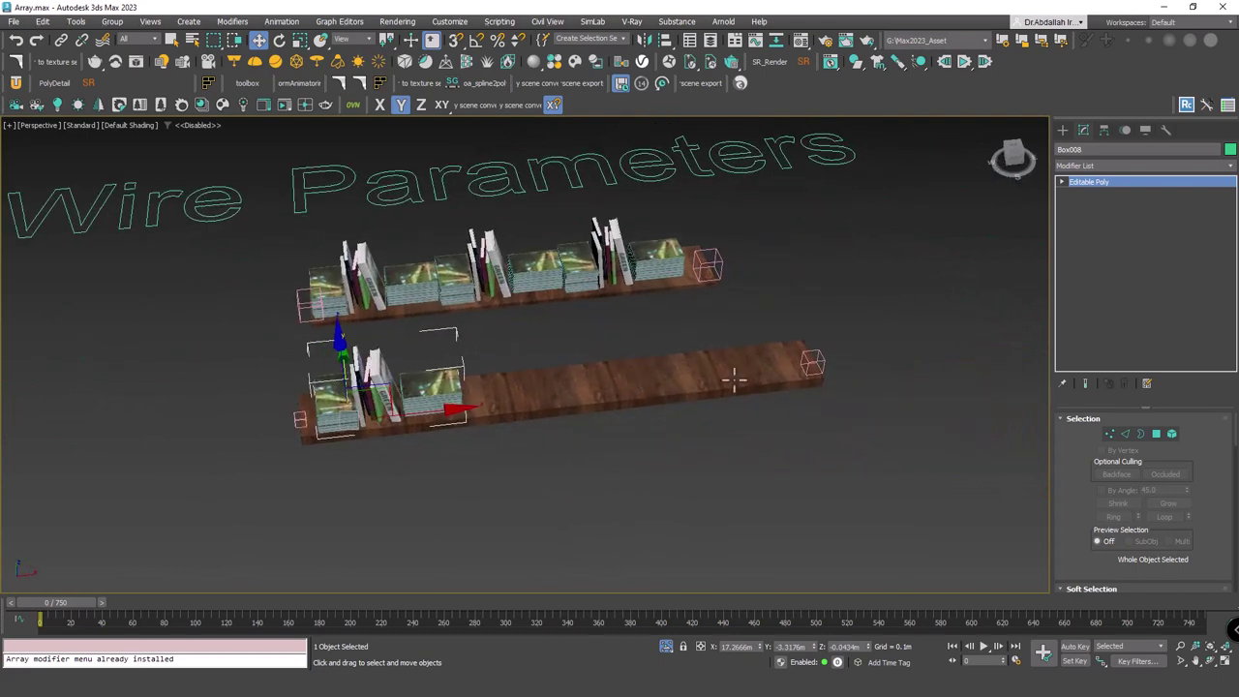
click(818, 364)
key(F5)
drag(849, 358, 467, 402)
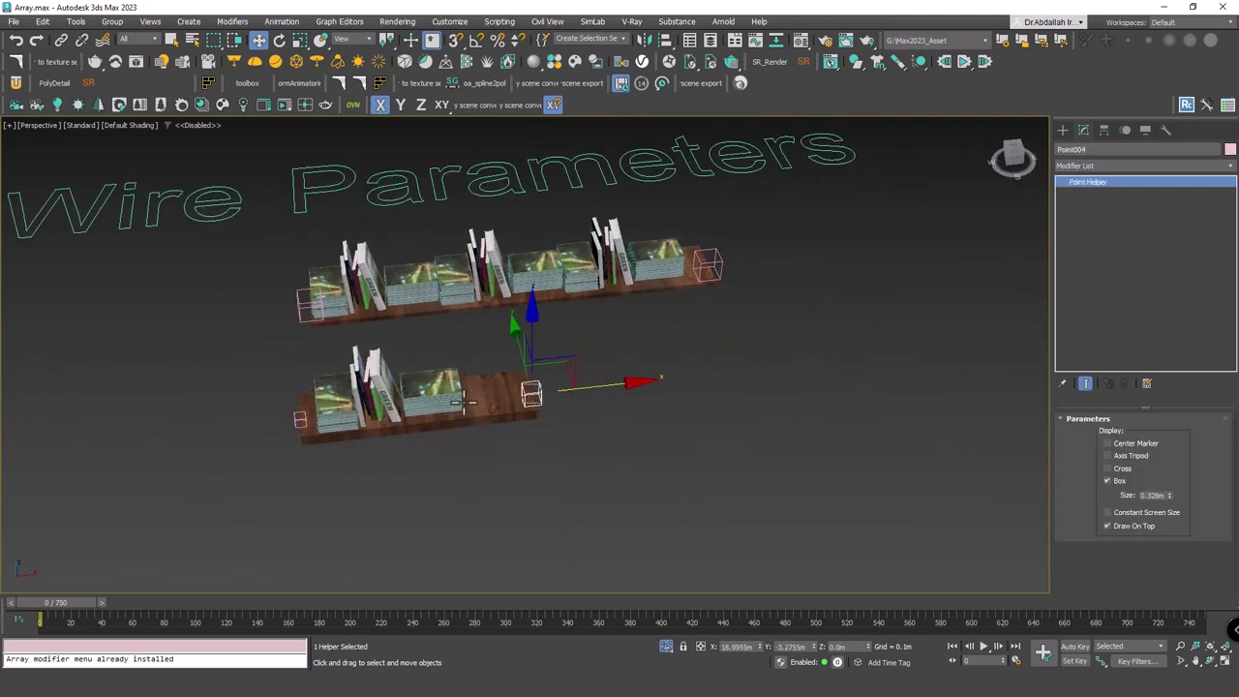
alt+middle_drag(467, 402, 603, 379)
alt+middle_drag(484, 363, 491, 334)
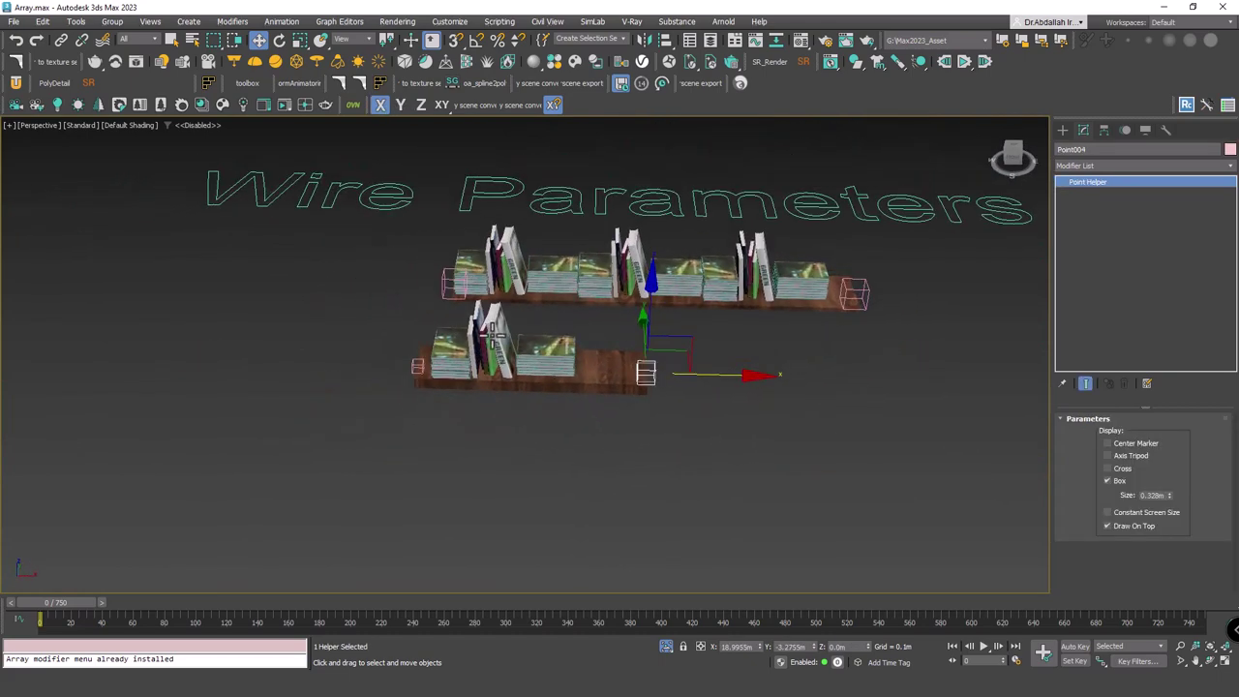
click(495, 332)
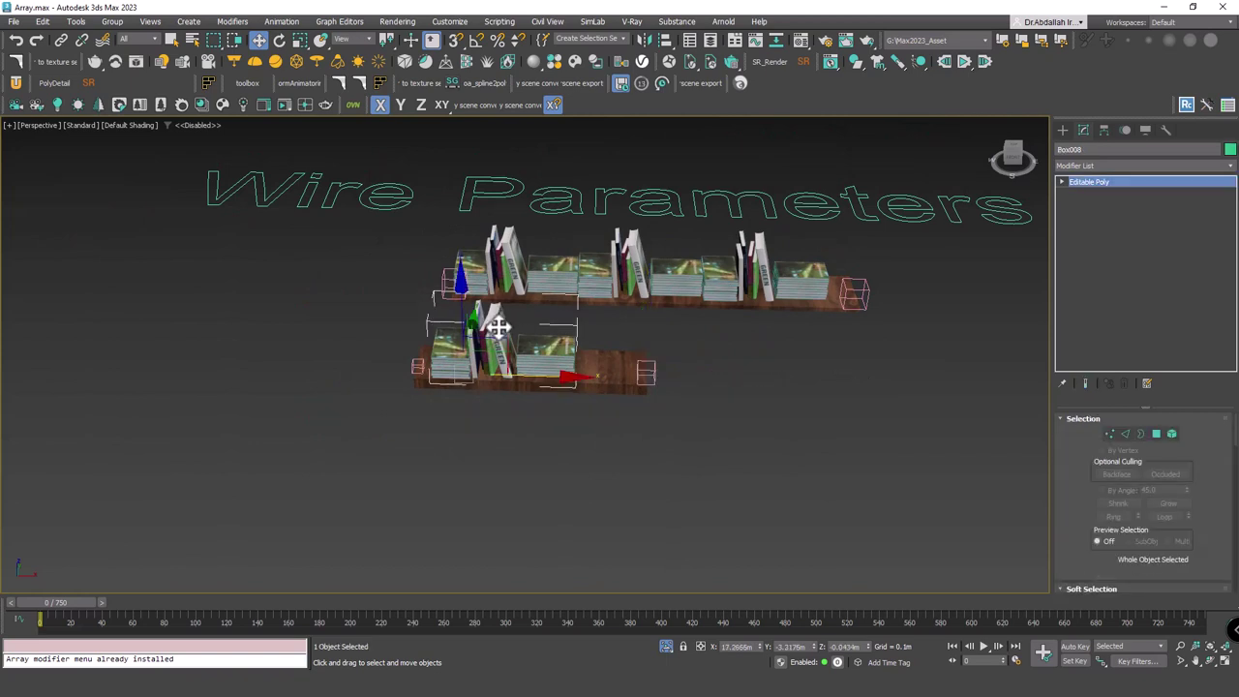
Add an Array modifier to Box008 with Count X set to 2
click(1227, 167)
text(ar)
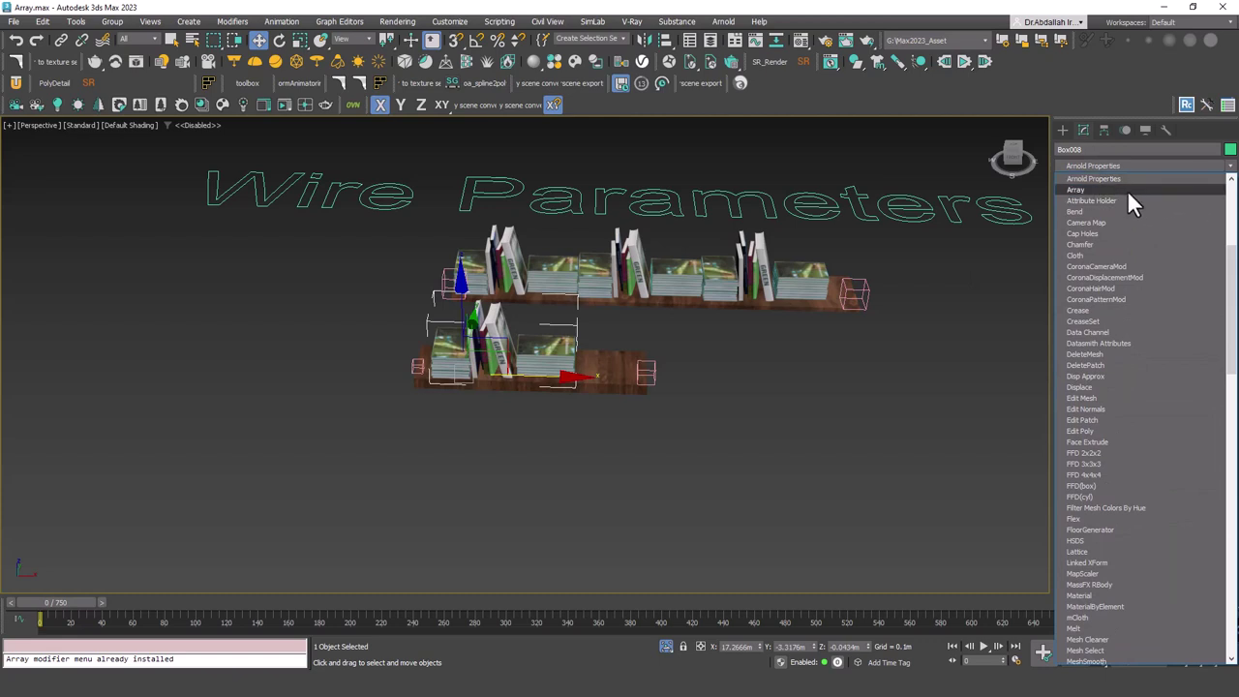
click(1075, 189)
mouse_move(864, 311)
middle_down()
mouse_move(868, 303)
mouse_move(875, 318)
middle_up()
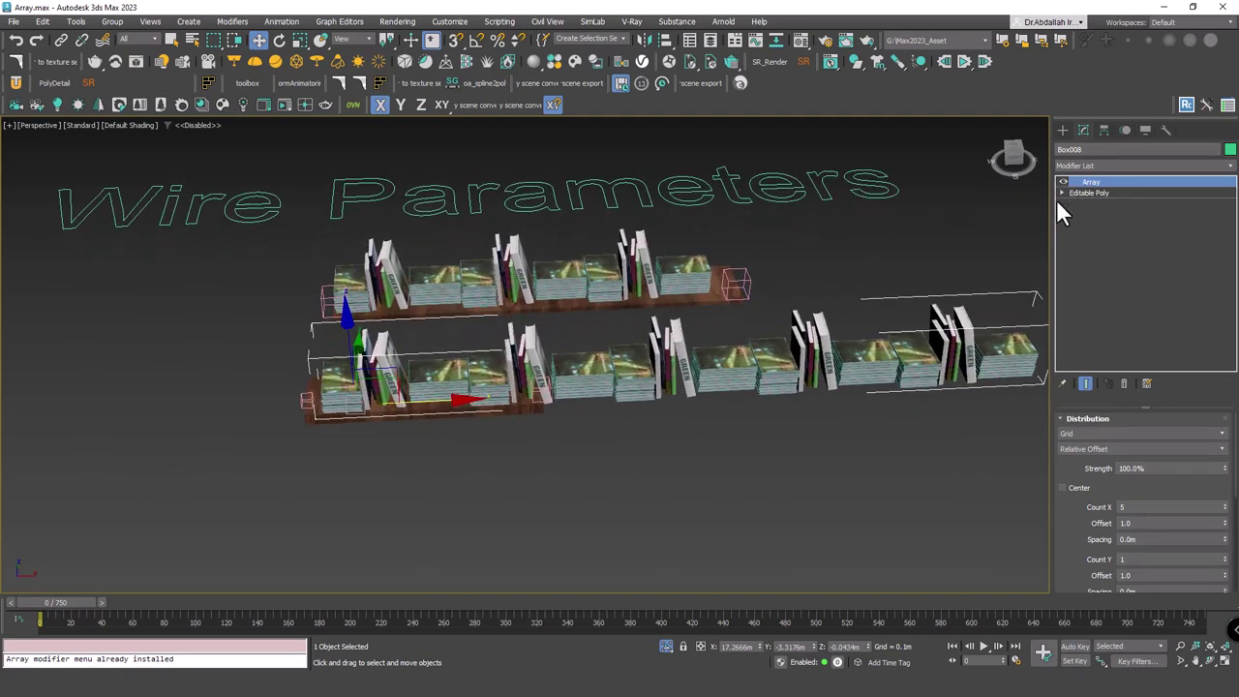
double_click(1123, 508)
text(2)
key(Return)
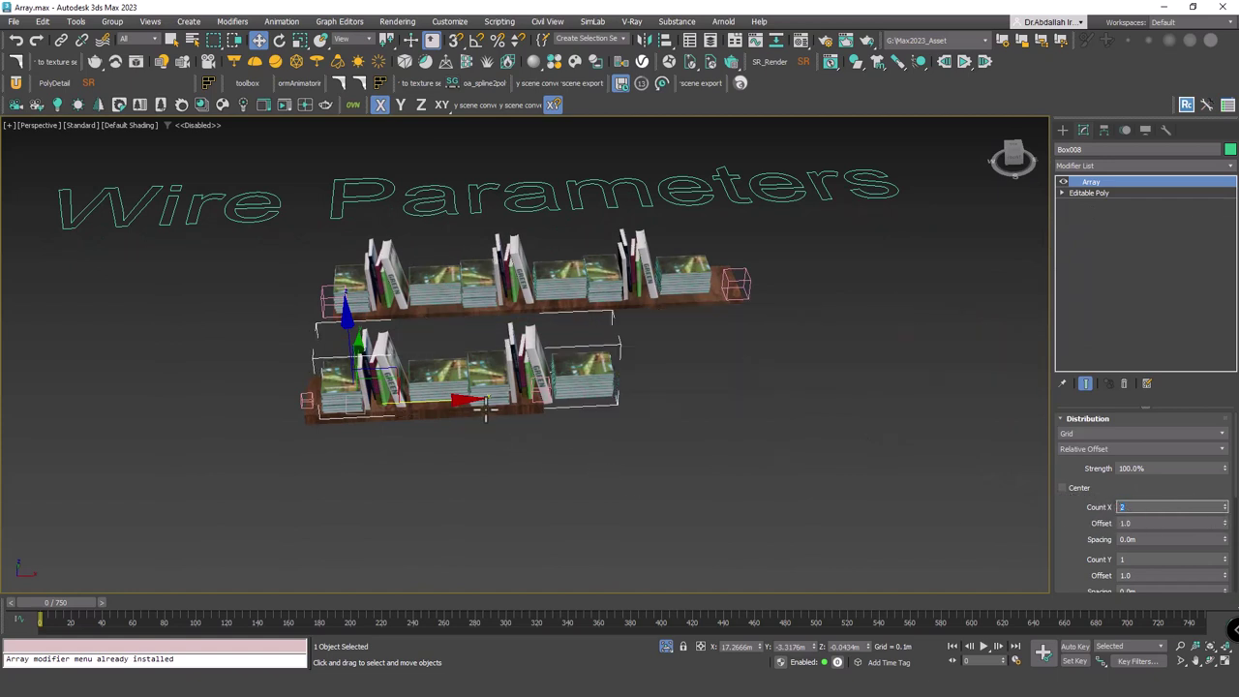
Move Point004 right along X to just past the lower shelf's right end
middle_drag(575, 416, 609, 415)
scroll(608, 416, up, 1)
scroll(587, 402, up, 2)
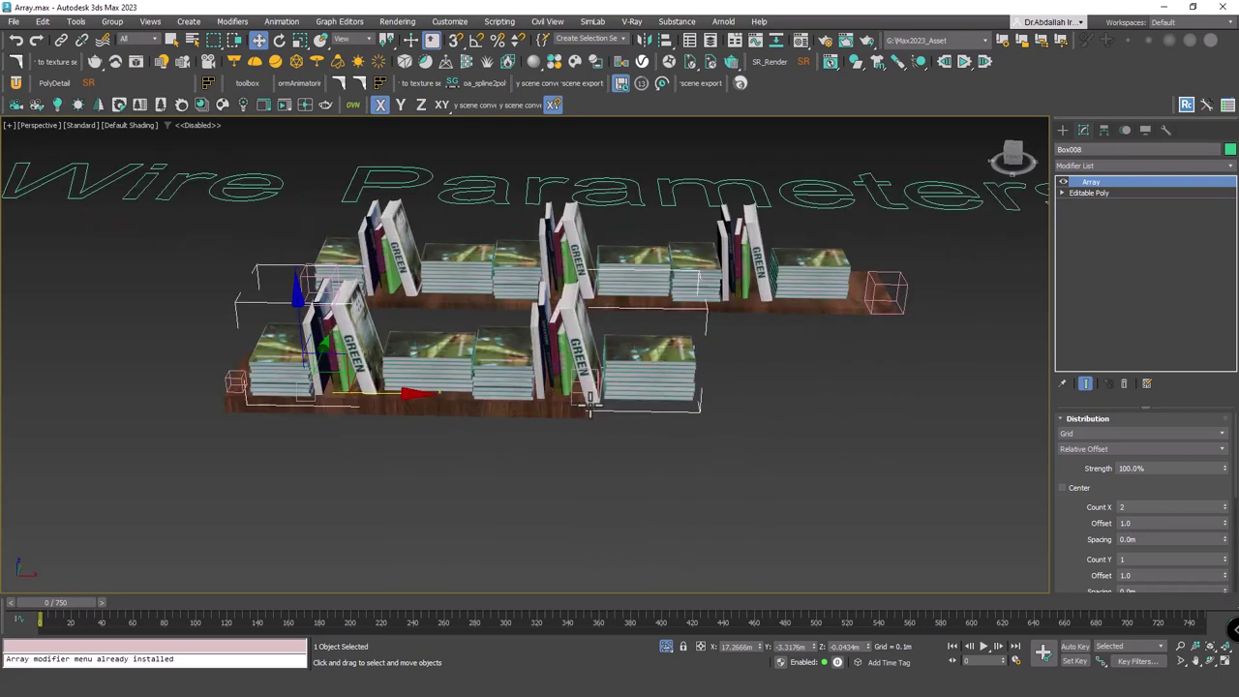
click(593, 398)
drag(631, 390, 855, 393)
scroll(813, 402, down, 3)
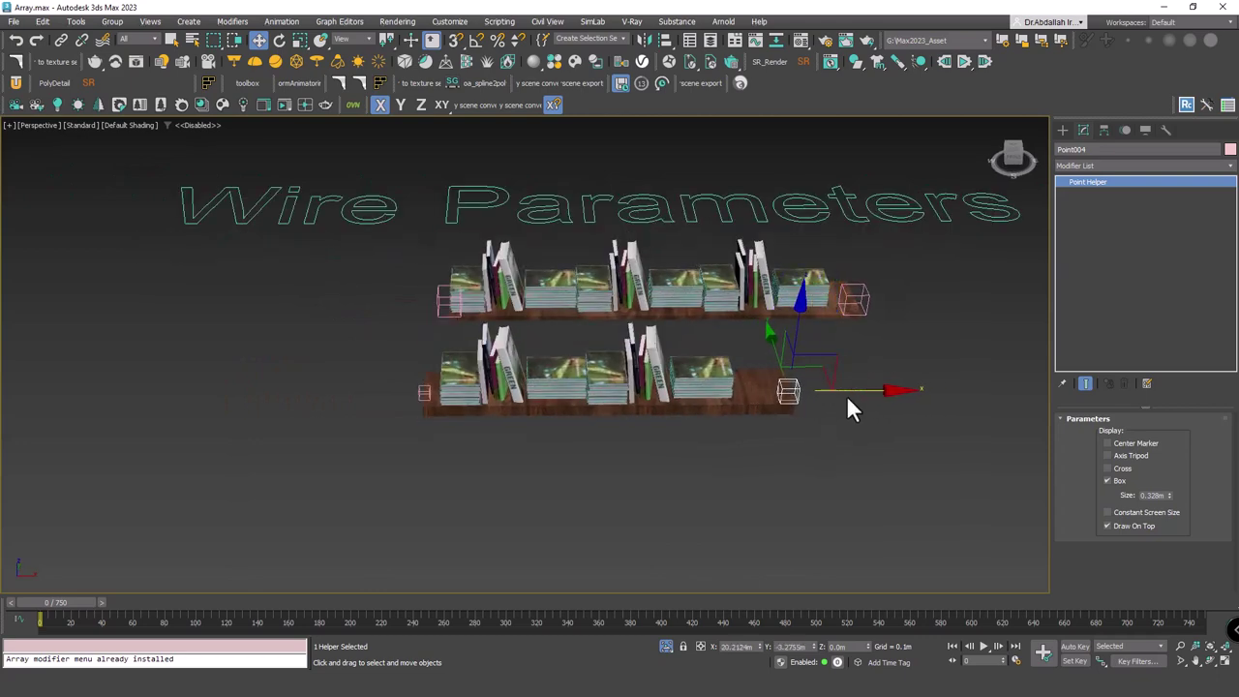
alt+middle_drag(846, 394, 377, 397)
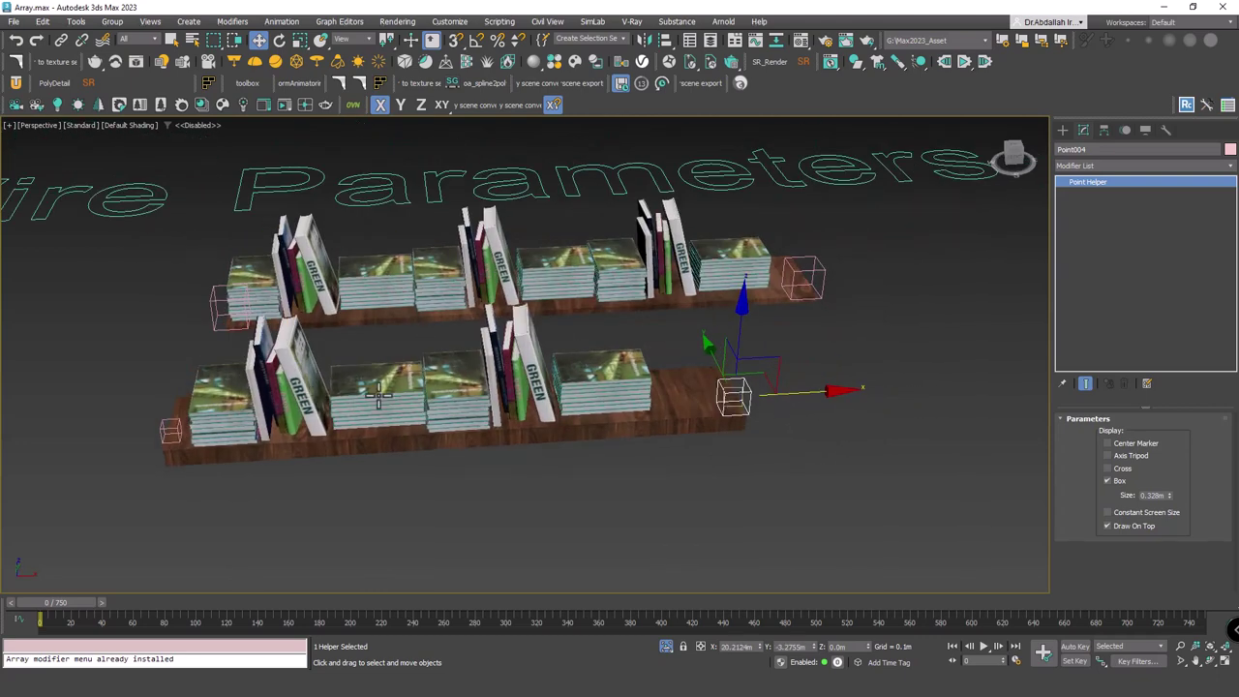
Check the lower shelf's Array Count X value of 2, then reselect the point helper
click(617, 387)
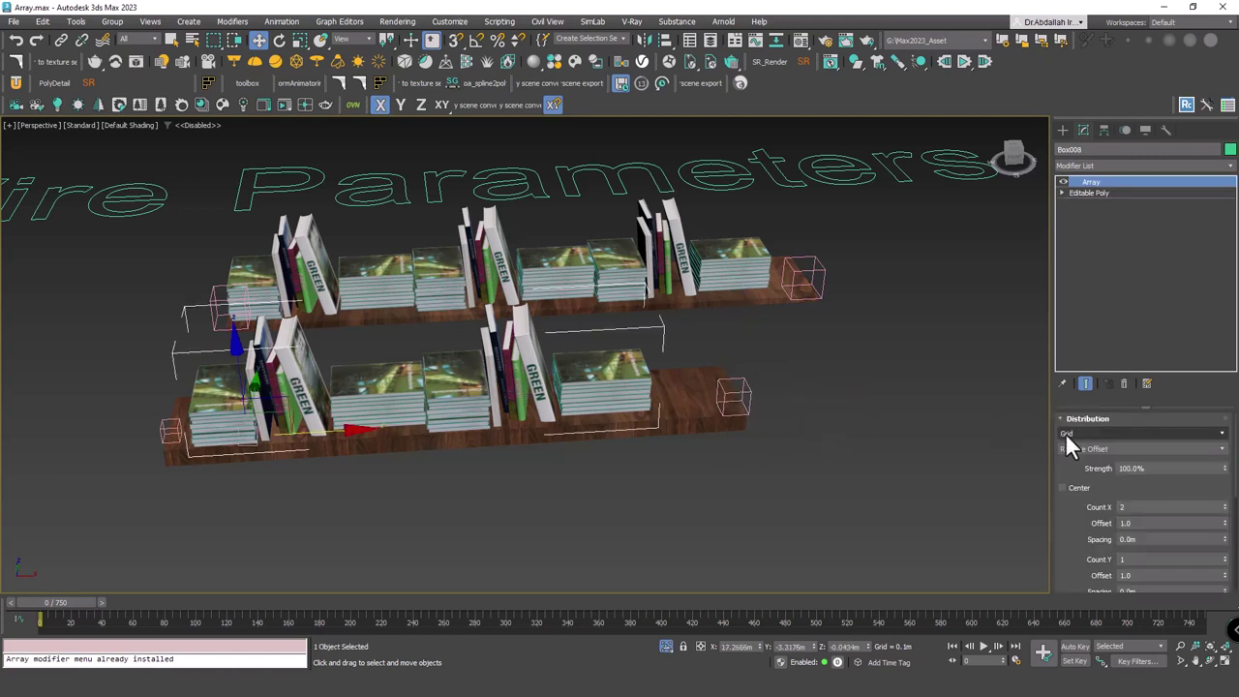
double_click(1128, 508)
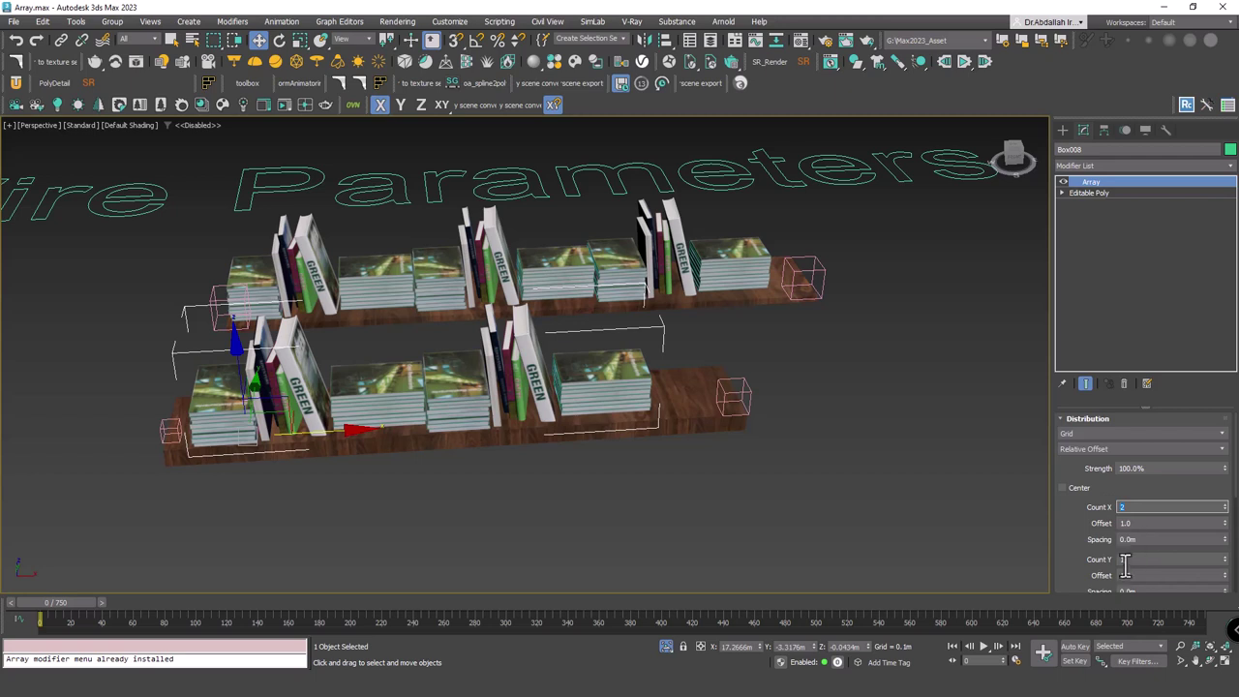
drag(1100, 553, 1133, 417)
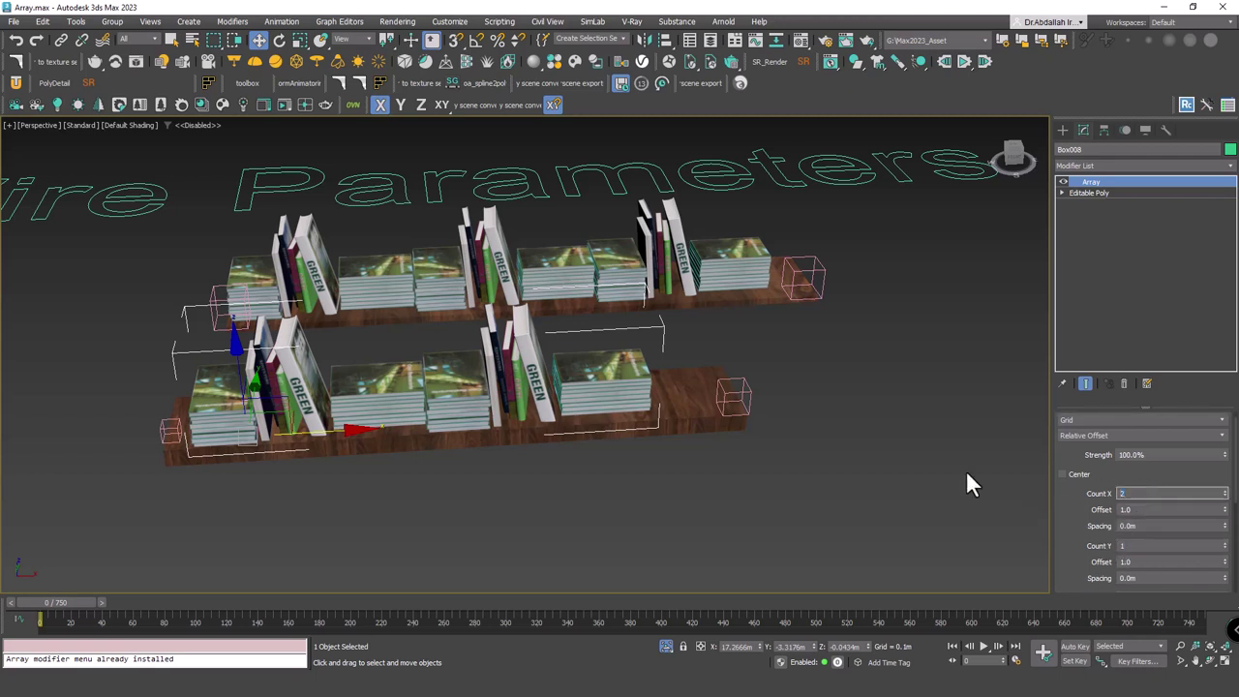
click(747, 387)
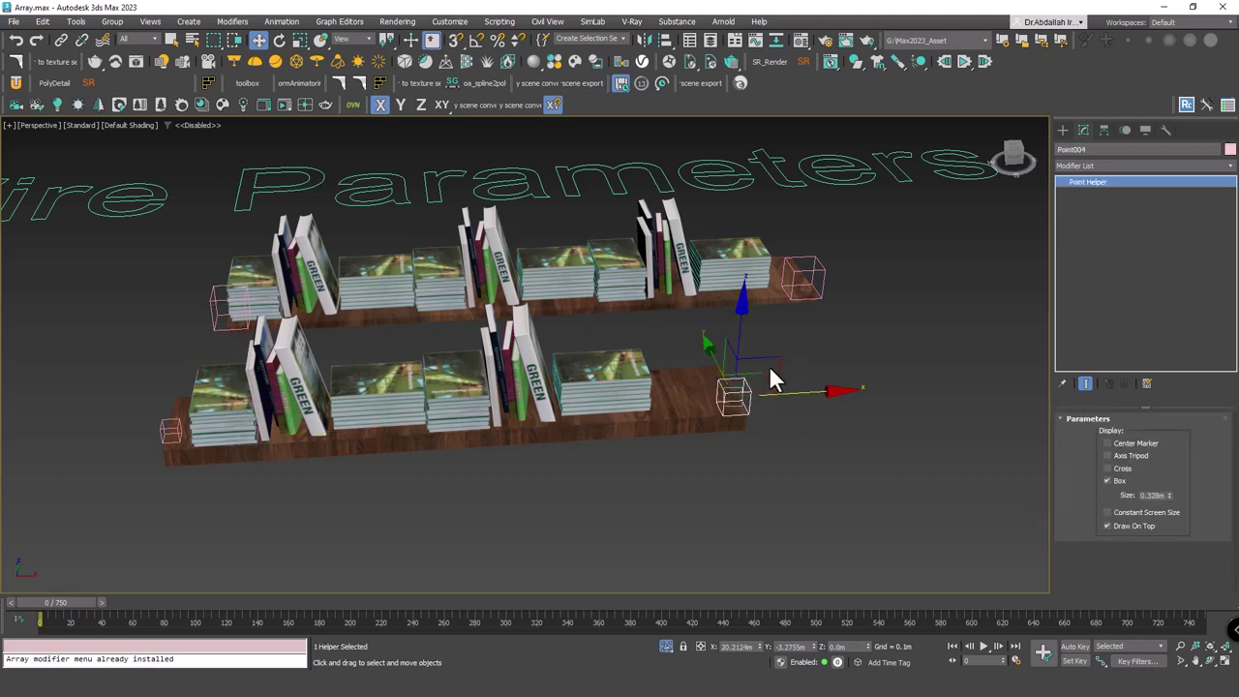
Start a wire from Point004's Transform > Position > X Position
right_click(805, 338)
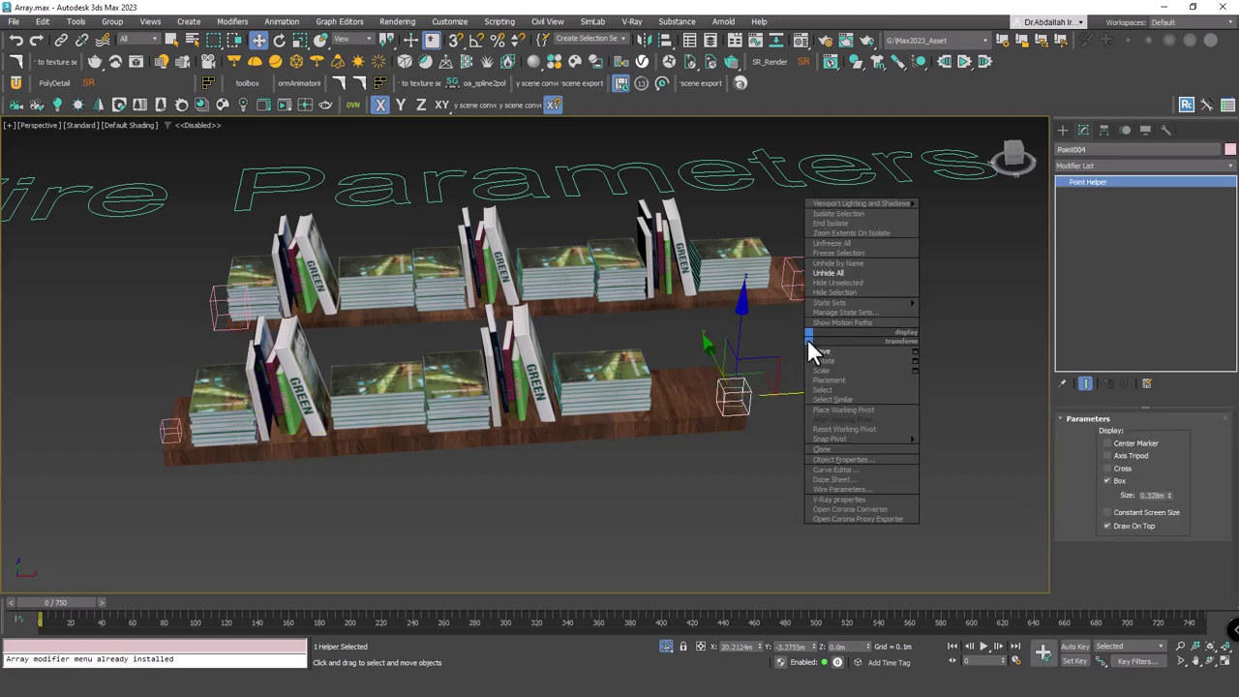
click(852, 490)
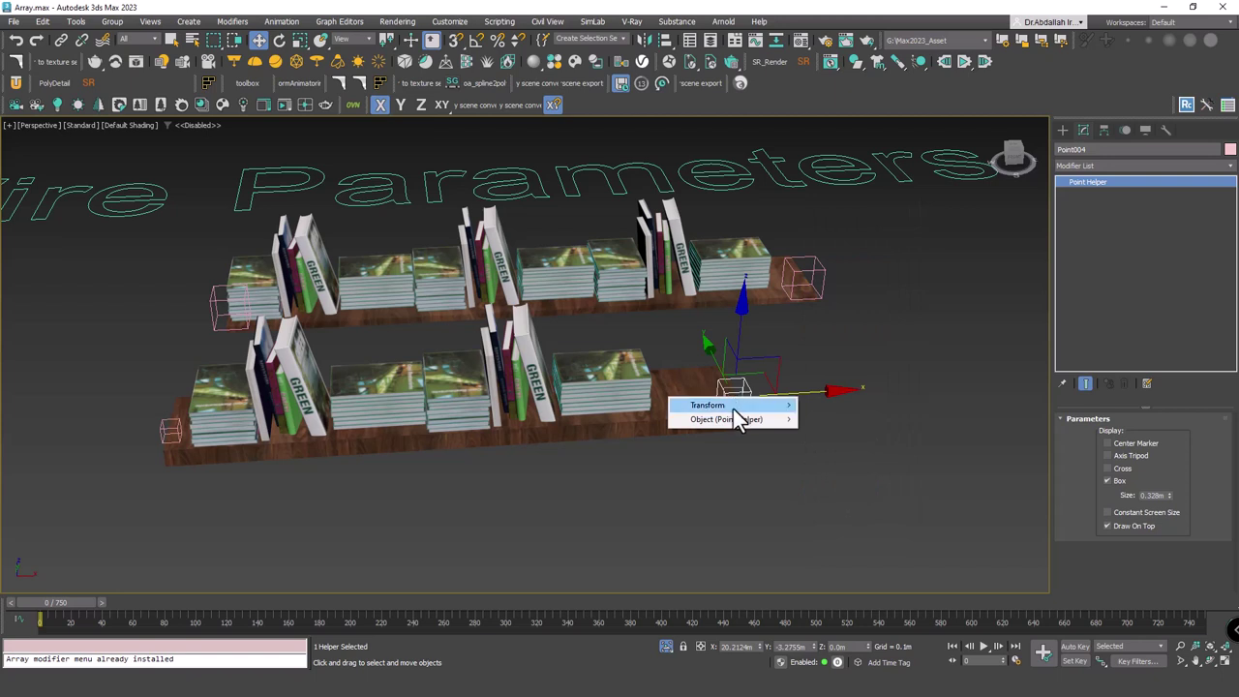
mouse_move(707, 405)
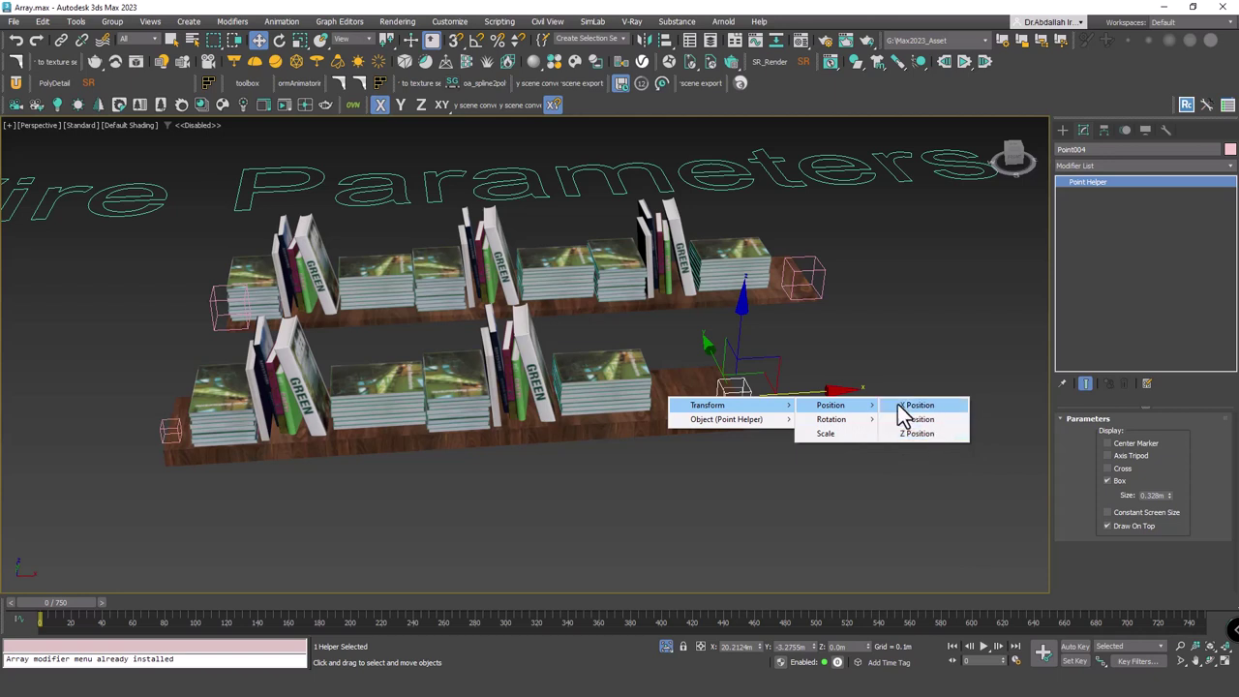
mouse_move(831, 405)
click(916, 406)
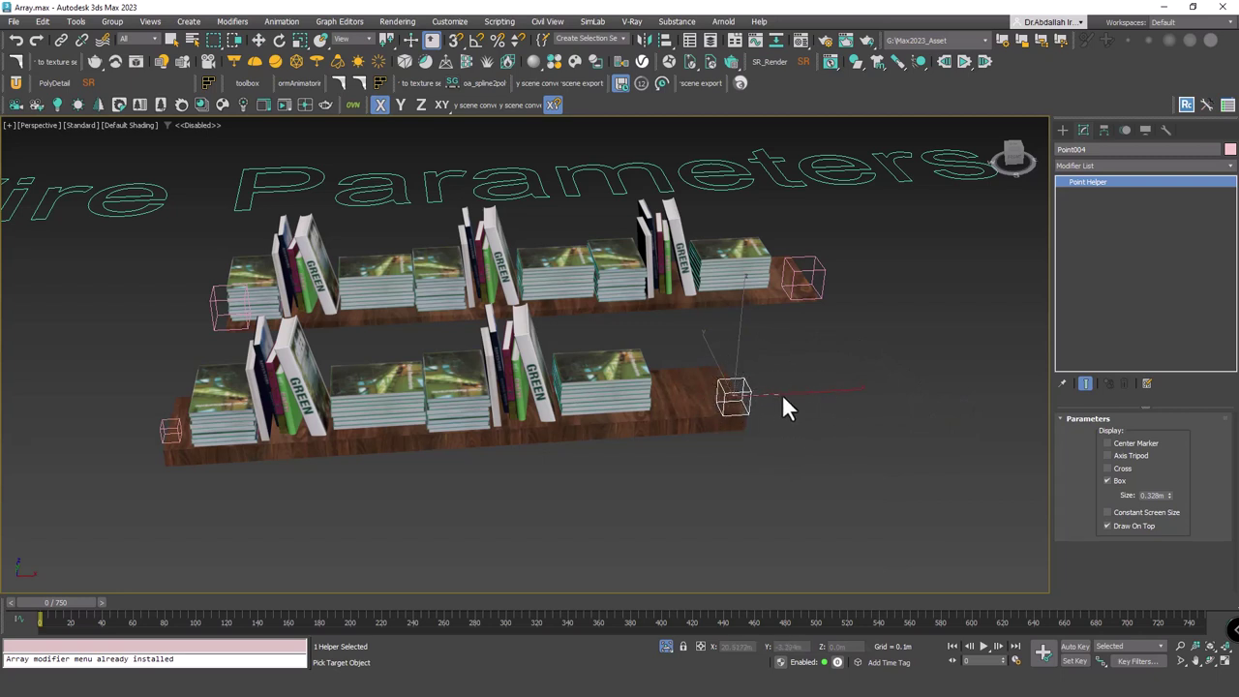
Pick the lower book shelf as the wire target to reveal its Array parameters
click(299, 360)
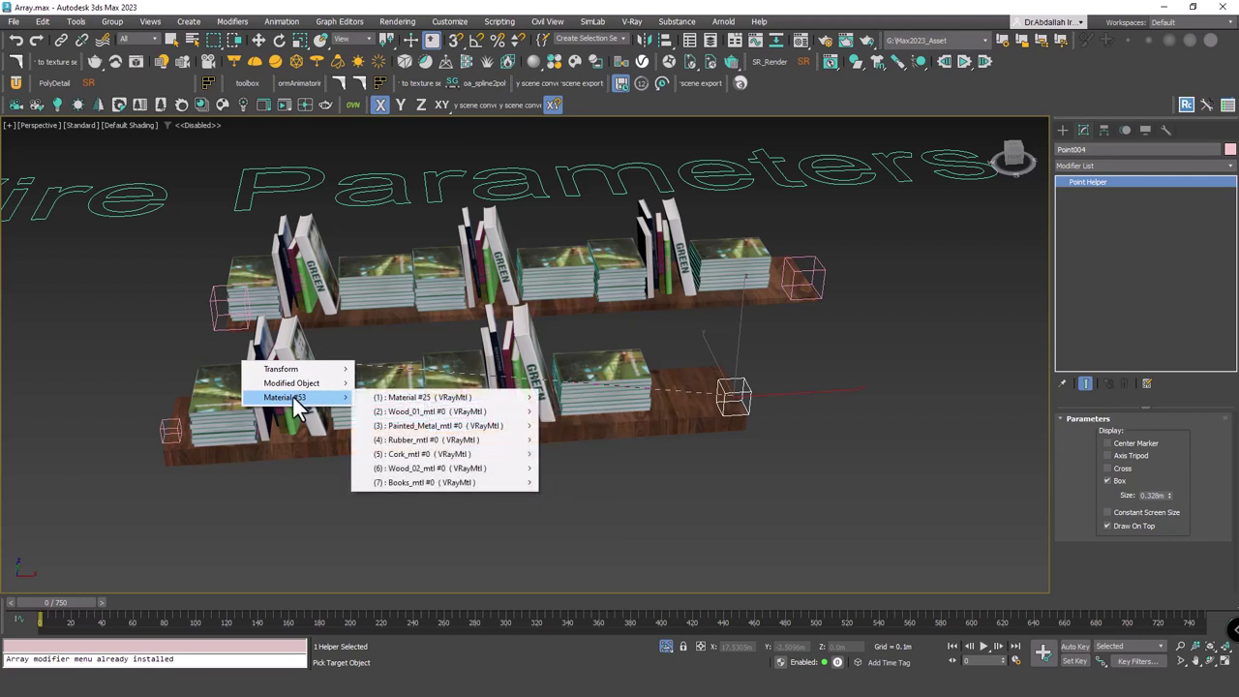
mouse_move(291, 383)
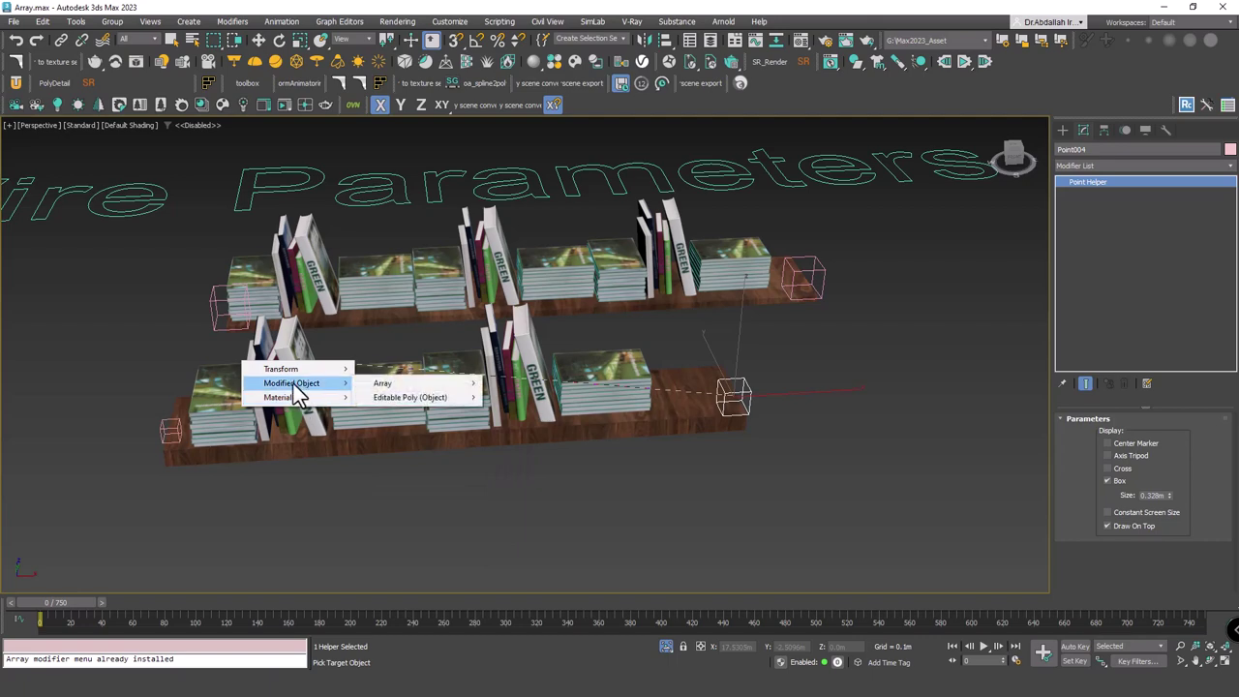
mouse_move(383, 383)
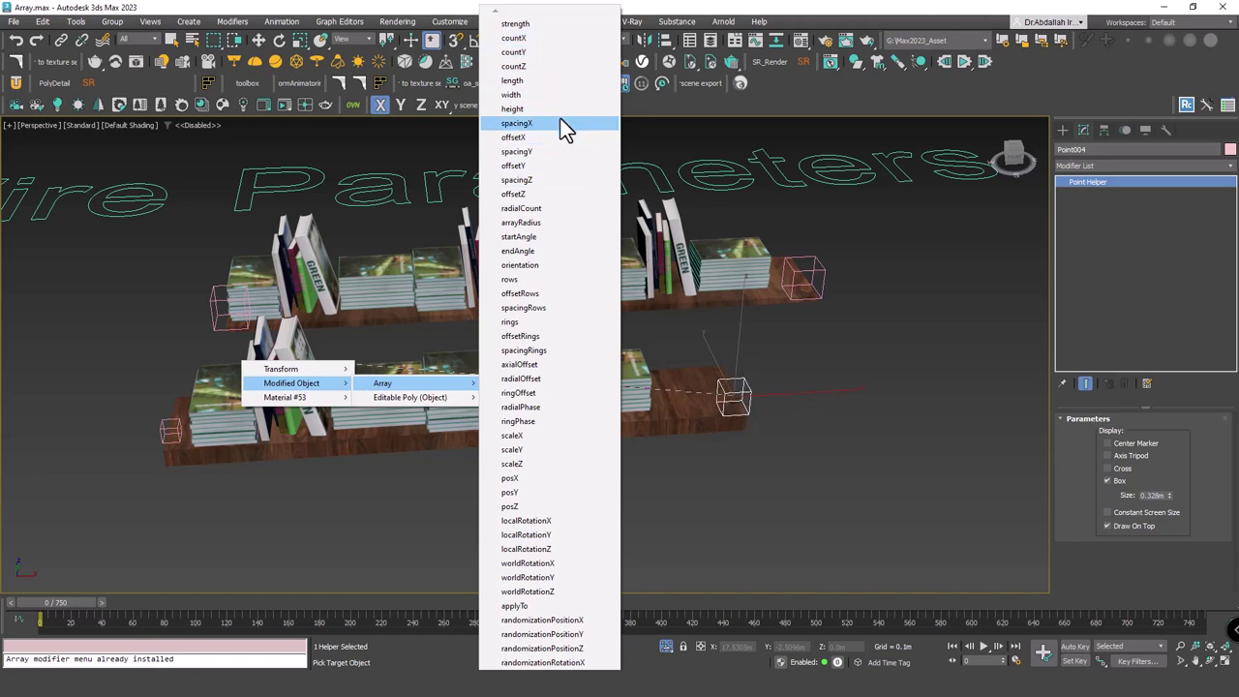
Pick Box008's Array countX as the wire target and shift the Parameter Wiring dialog up-right
click(533, 41)
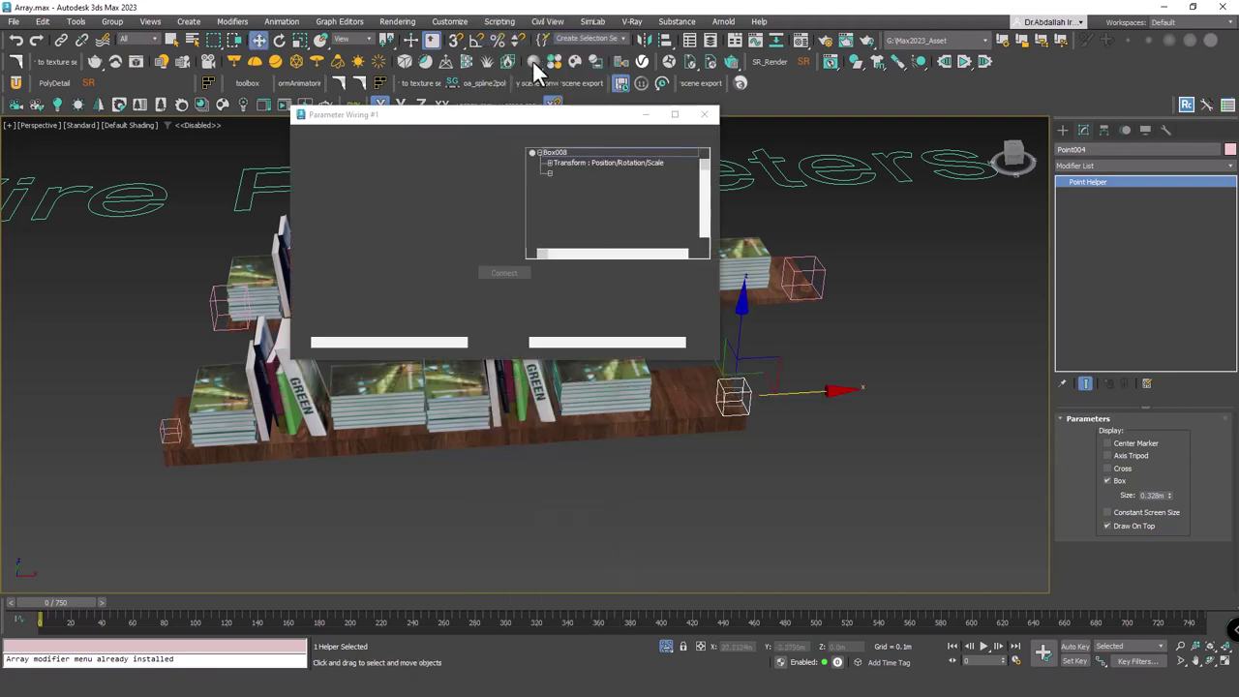
mouse_move(527, 116)
mouse_down()
mouse_move(573, 113)
mouse_move(595, 94)
mouse_up()
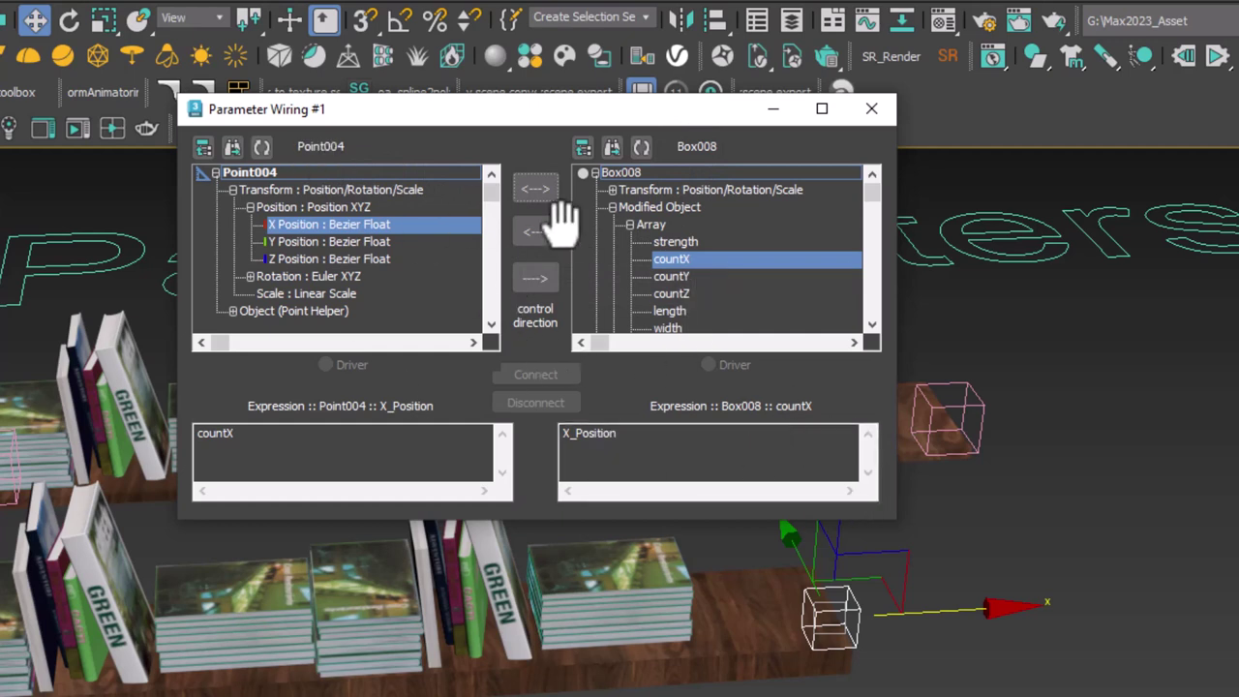
Set the wire to two-way and edit Box008's countX expression to 0.008*X_Position
click(536, 187)
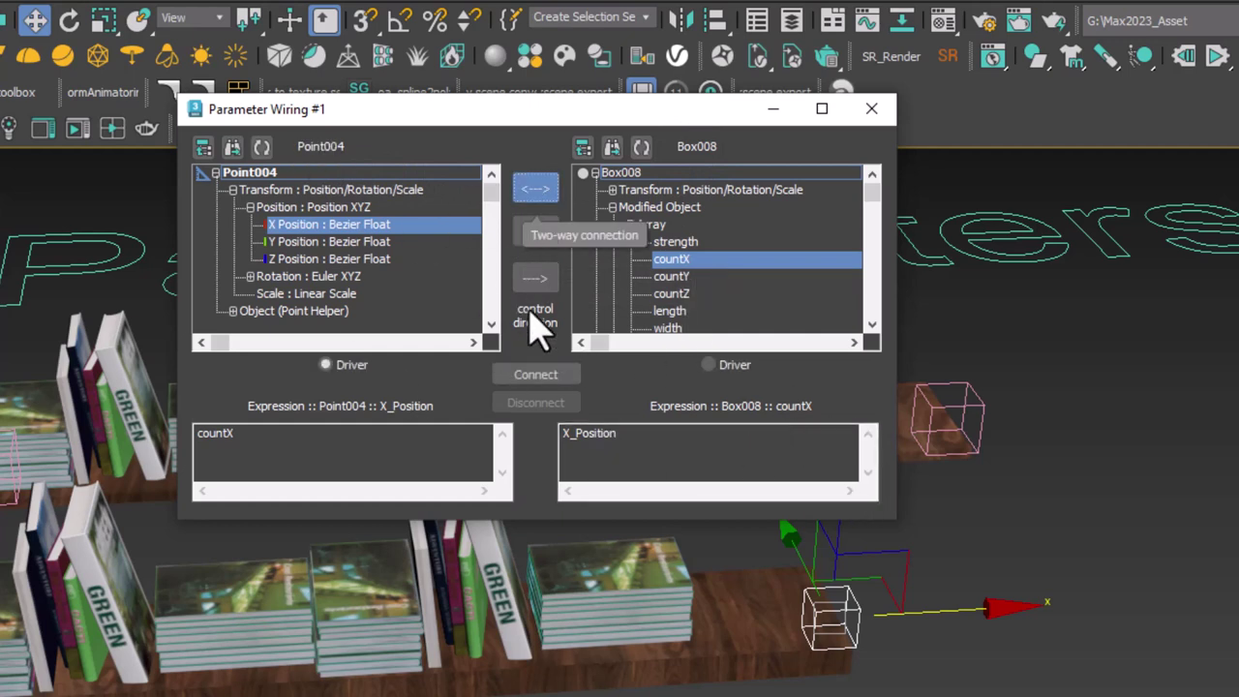
drag(249, 440, 193, 440)
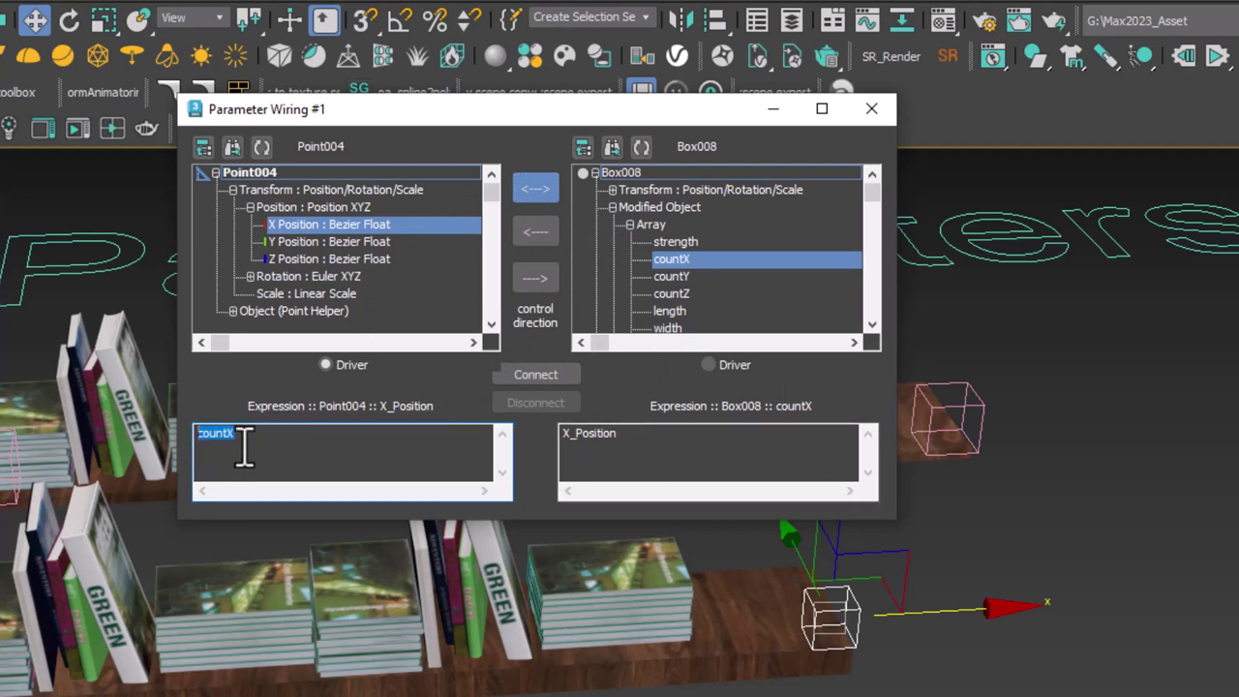
drag(625, 436, 521, 440)
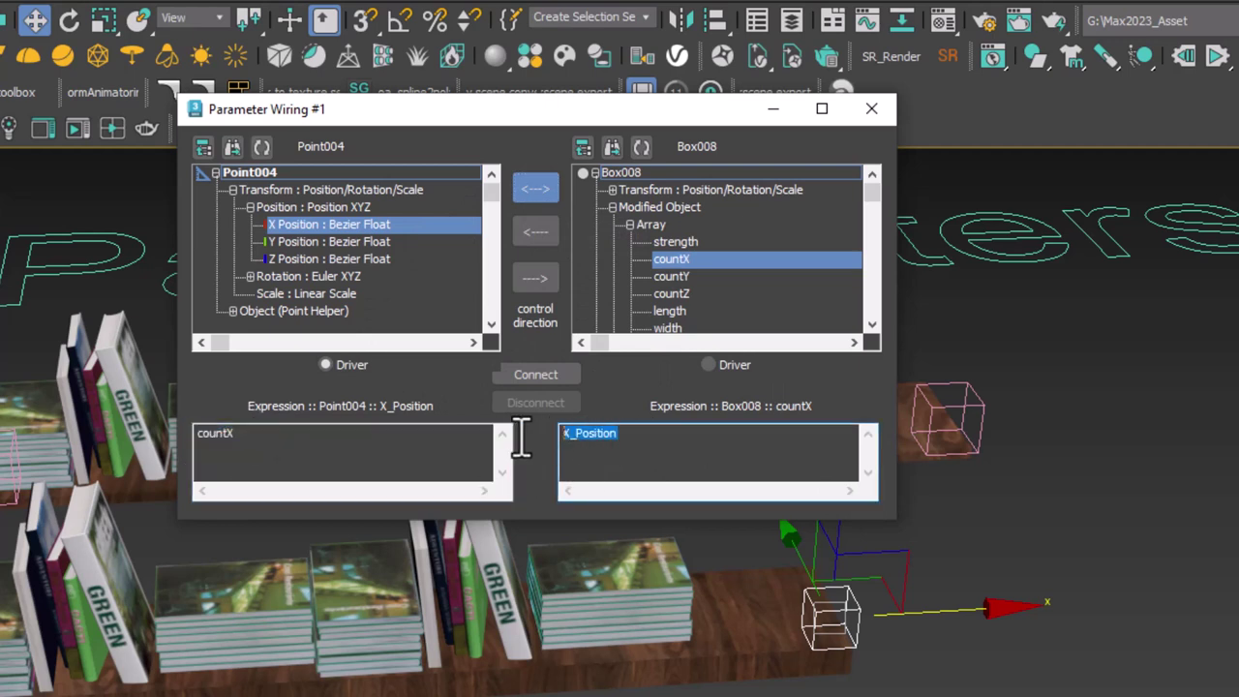
click(561, 379)
drag(629, 447, 568, 447)
text(0.008*)
Connect the wire, test by sliding Point004, then change the factor to 0.006 and update
click(535, 374)
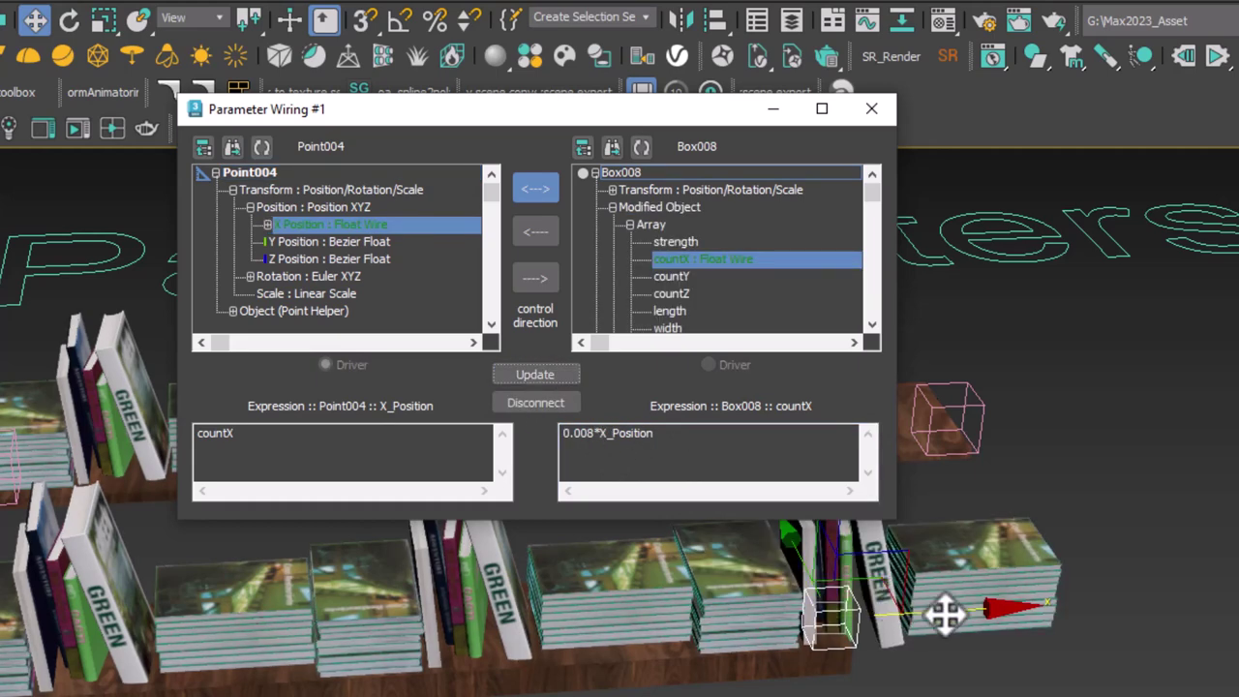
mouse_move(940, 613)
mouse_down()
mouse_move(997, 610)
mouse_move(694, 610)
mouse_move(1210, 603)
mouse_move(545, 647)
mouse_move(680, 648)
mouse_move(592, 650)
mouse_up()
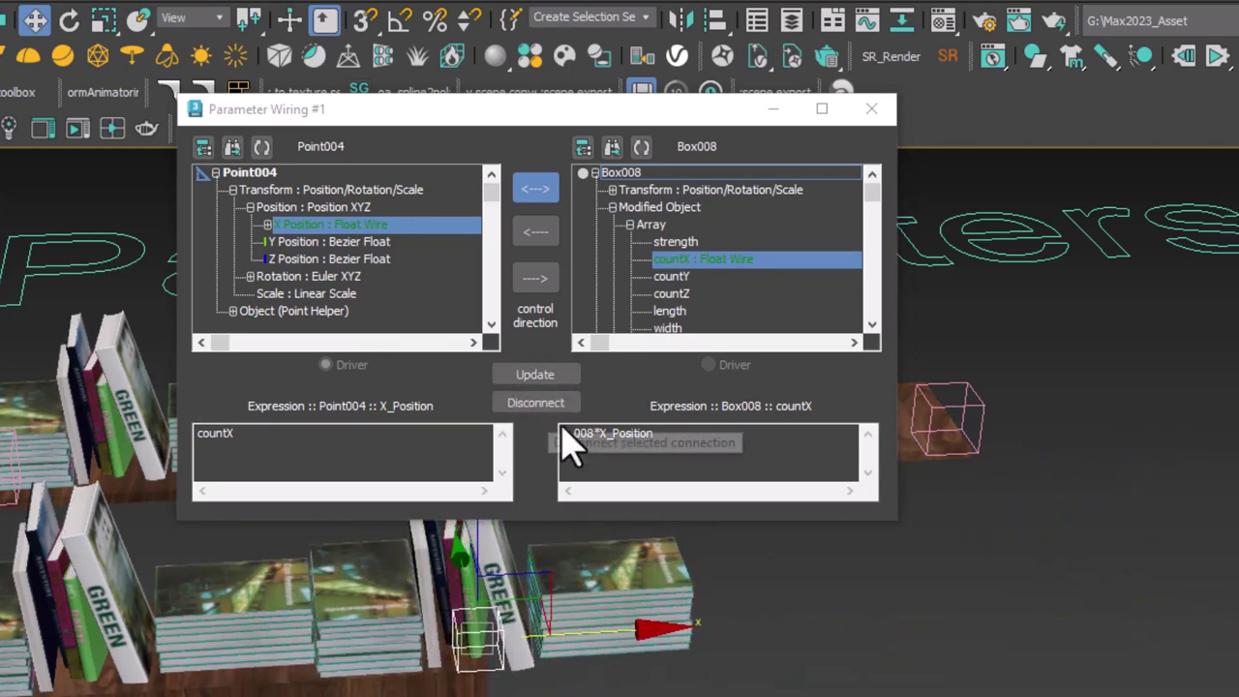
drag(587, 438, 596, 438)
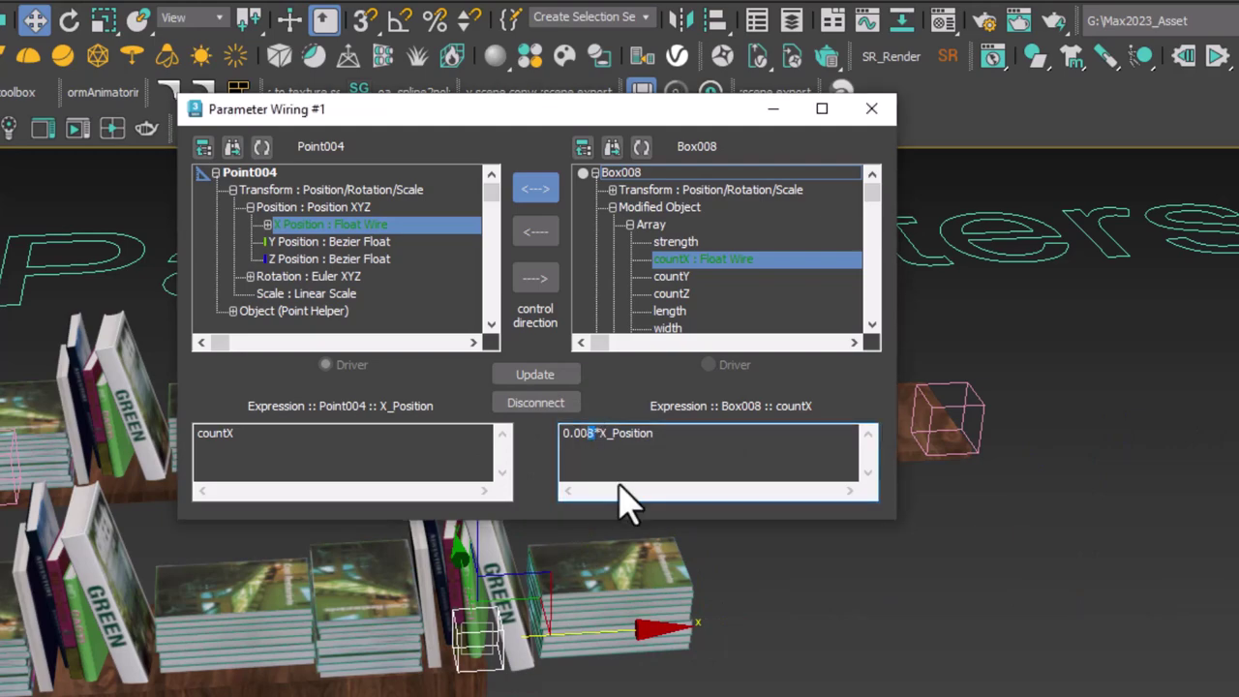
click(539, 375)
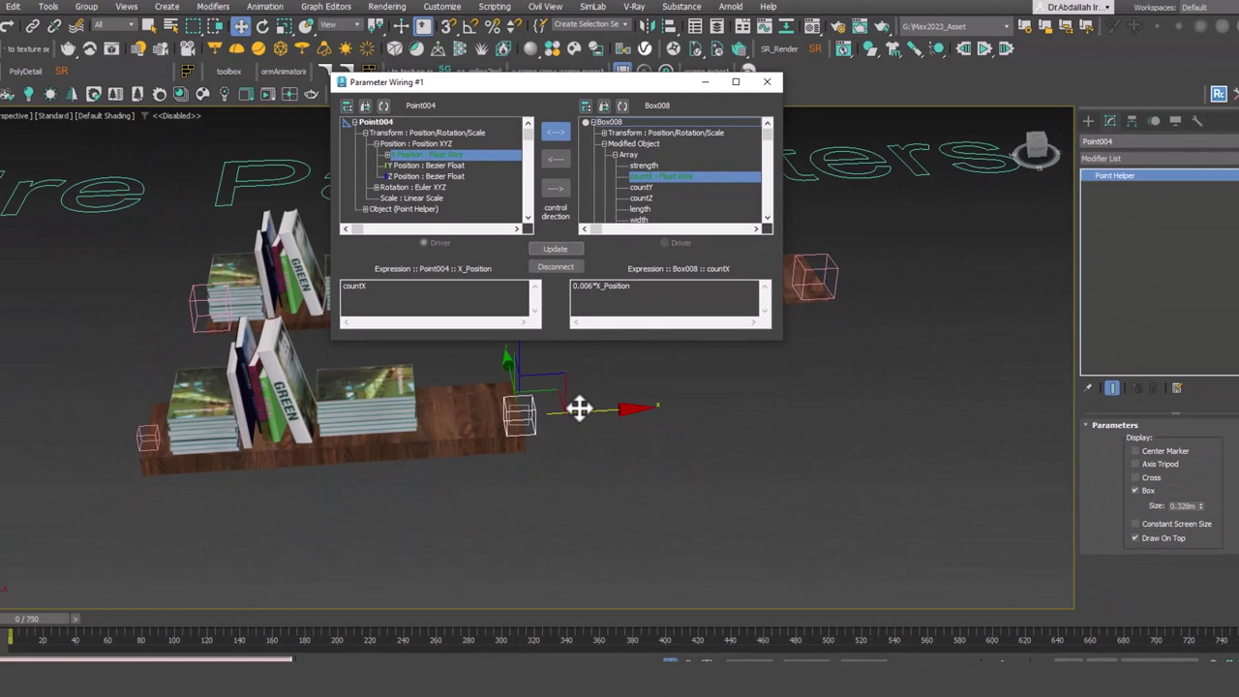
mouse_move(581, 406)
mouse_down()
mouse_move(968, 396)
mouse_move(633, 412)
mouse_move(790, 408)
mouse_up()
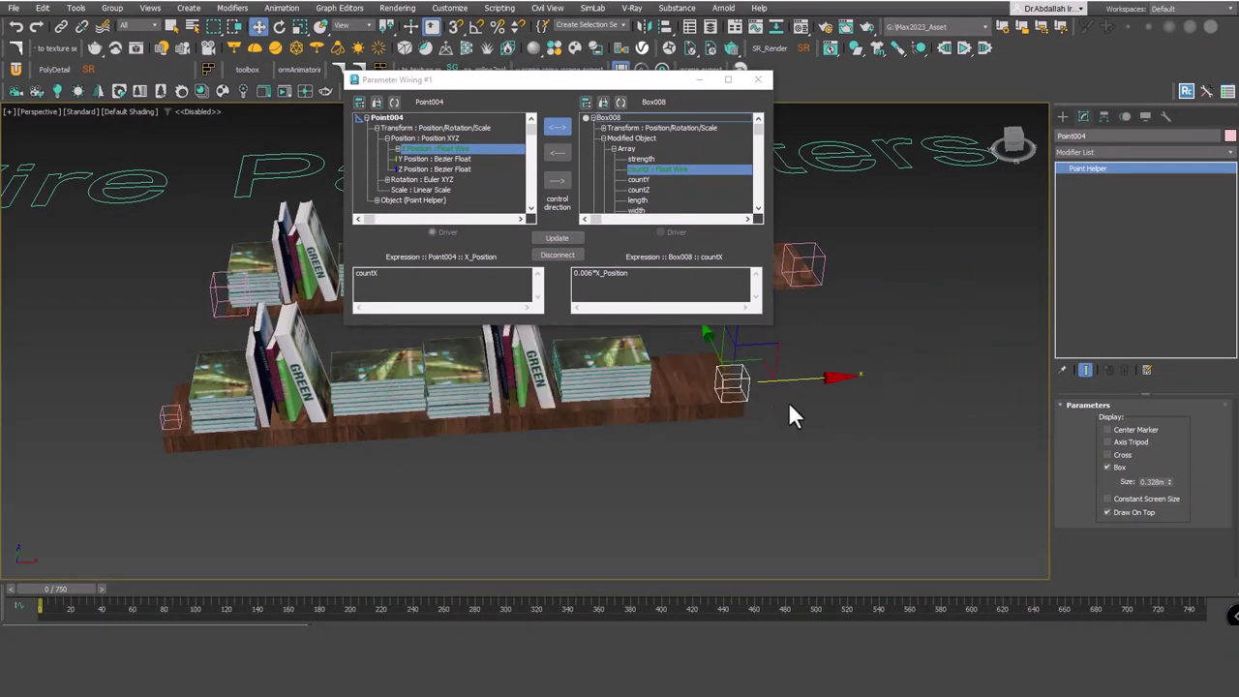
alt+middle_drag(778, 410, 714, 496)
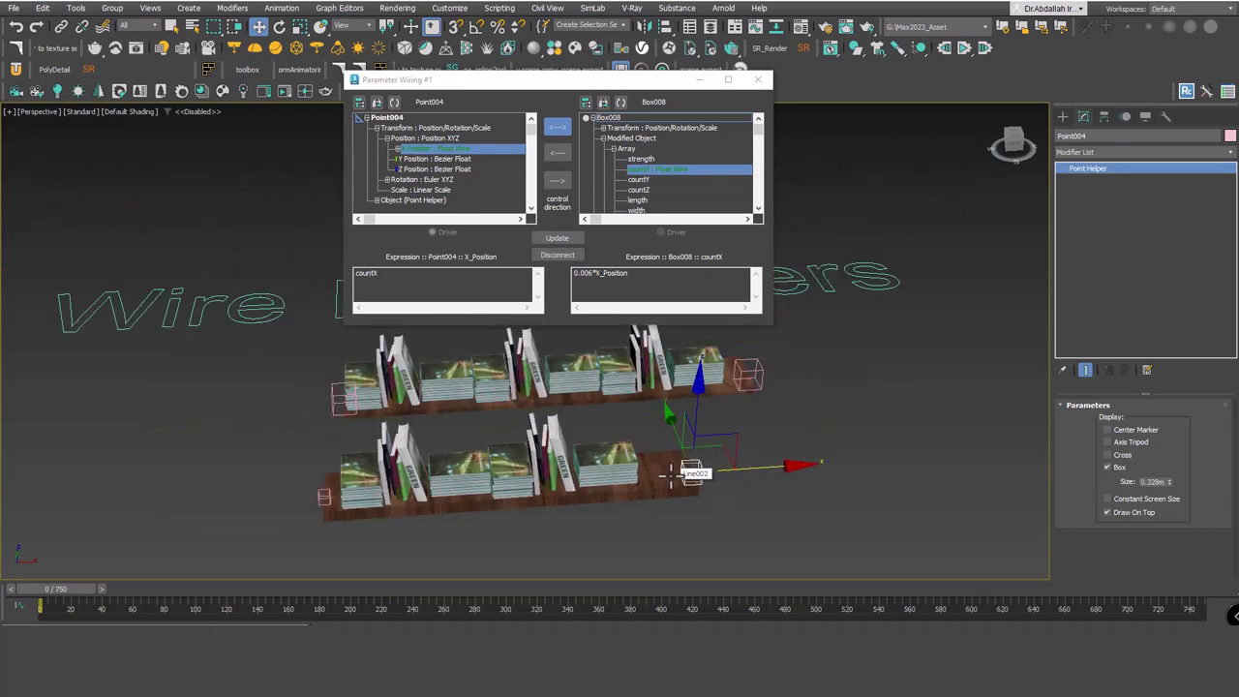
alt+middle_drag(678, 494, 672, 484)
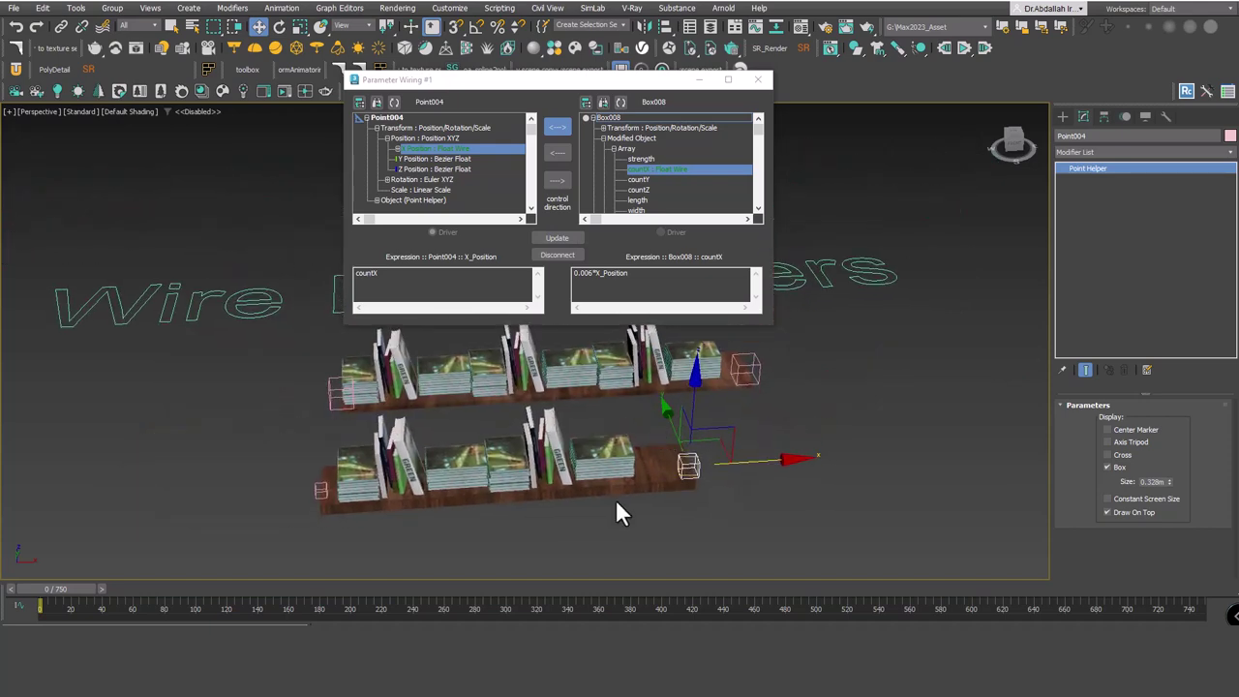